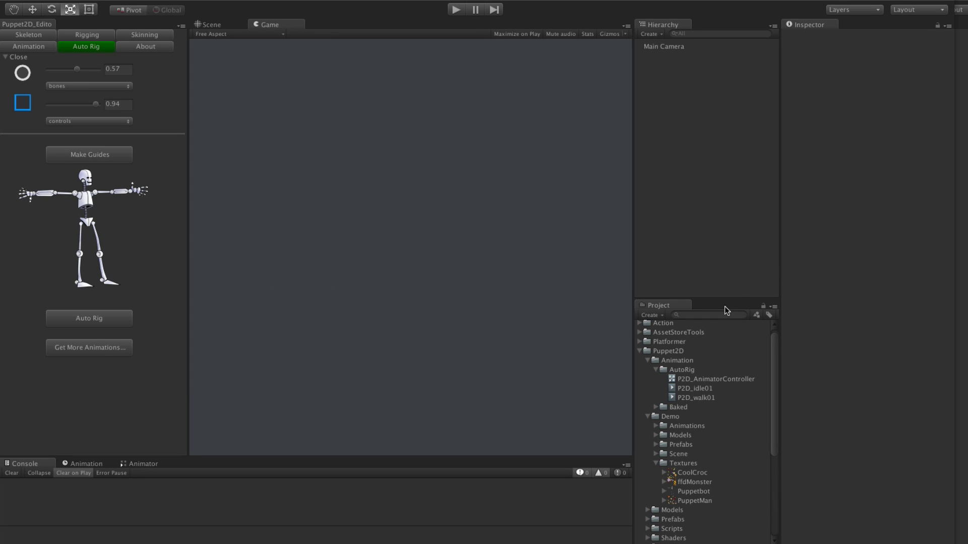
- Add the Puppetbot sprite from the Demo Textures folder to the hierarchy and generate its auto-rig guides in the scene
scroll(732, 450, "down", 1)
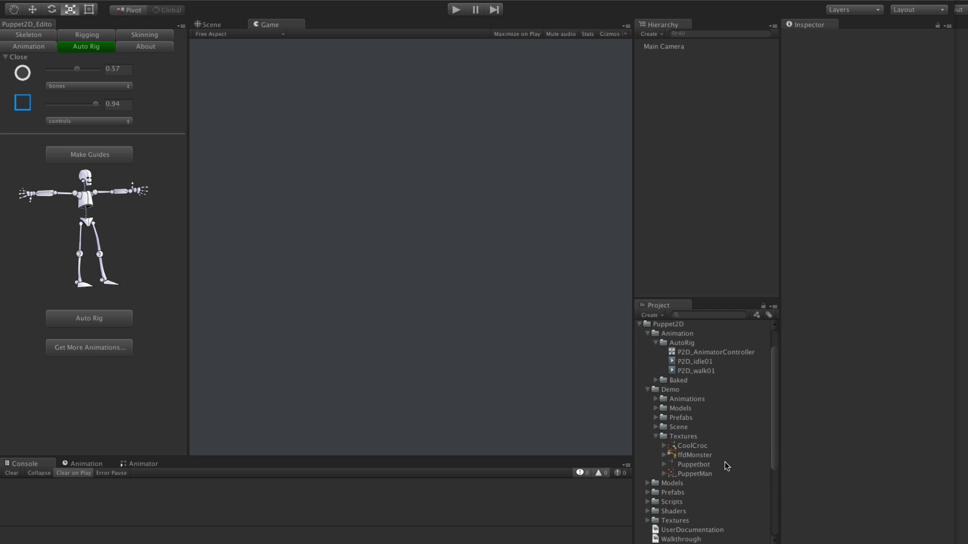
left_click_drag(695, 464, 694, 106)
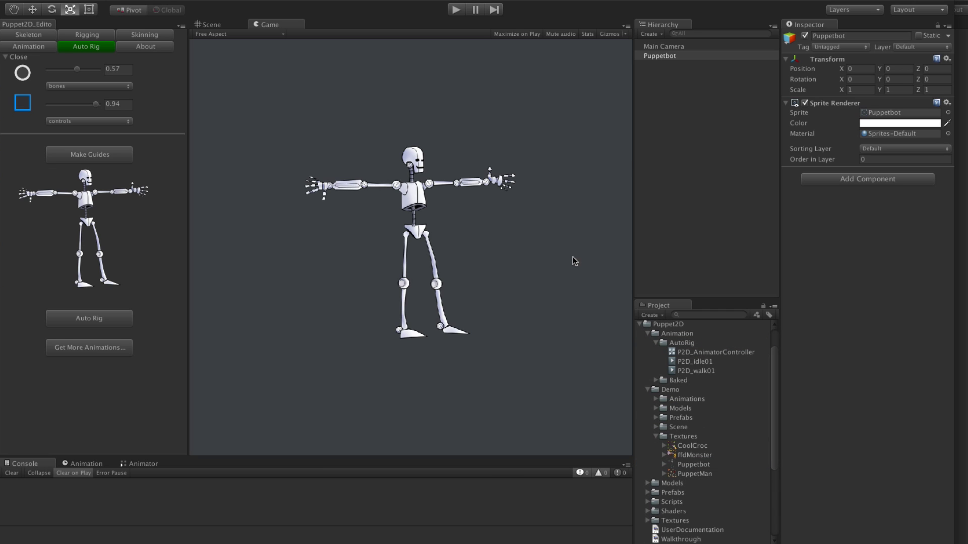
left_click(218, 28)
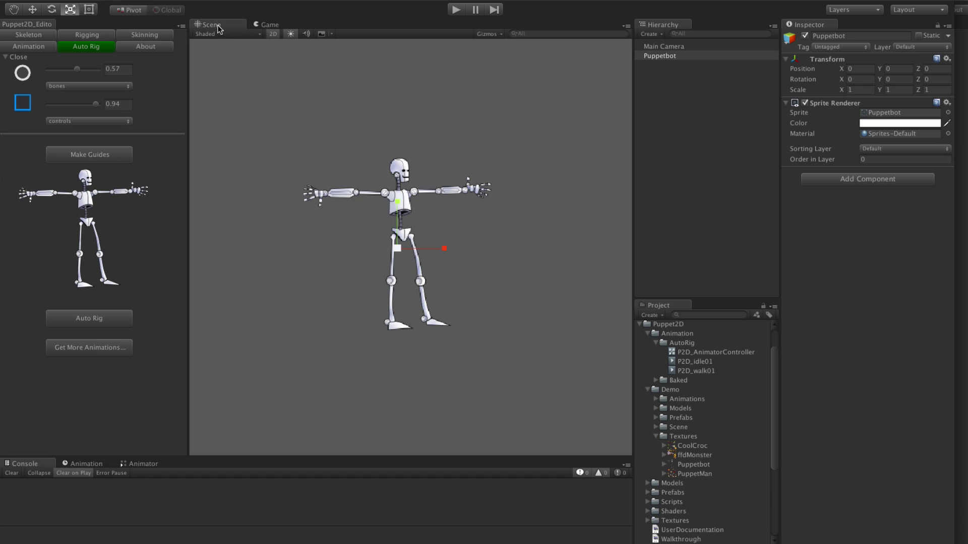
left_click(110, 155)
- Position the right arm guides on the character's right shoulder, elbow and wrist joints
right_click_drag(316, 253, 594, 250, "alt")
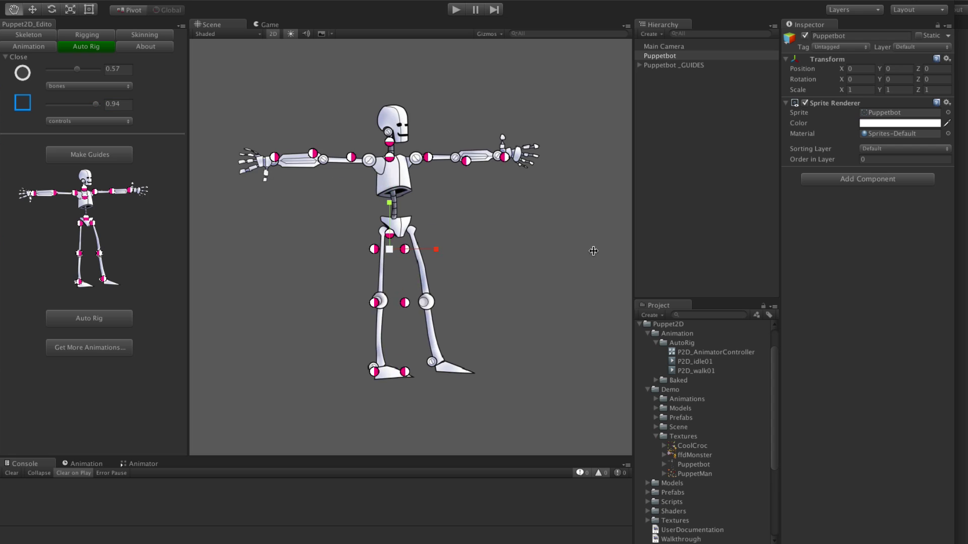
middle_click_drag(209, 174, 234, 233)
right_click_drag(234, 233, 375, 197, "alt")
left_click(361, 197)
key("w")
left_click_drag(364, 194, 391, 202)
left_click_drag(305, 193, 322, 204)
left_click_drag(242, 198, 247, 202)
- Position the head and chest guides and align the left arm guides with the left shoulder, elbow and wrist
left_click_drag(417, 180, 419, 159)
left_click_drag(468, 203, 421, 206)
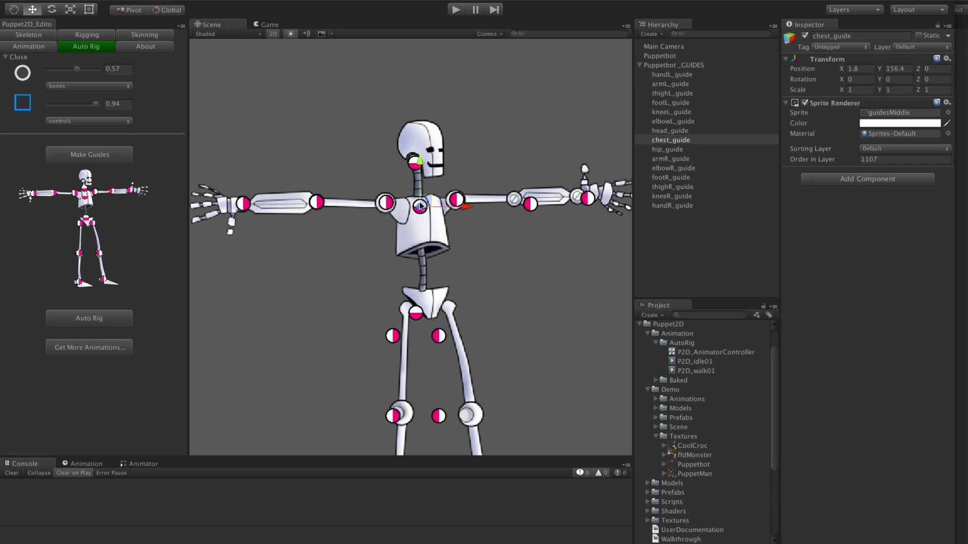
left_click_drag(532, 208, 515, 203)
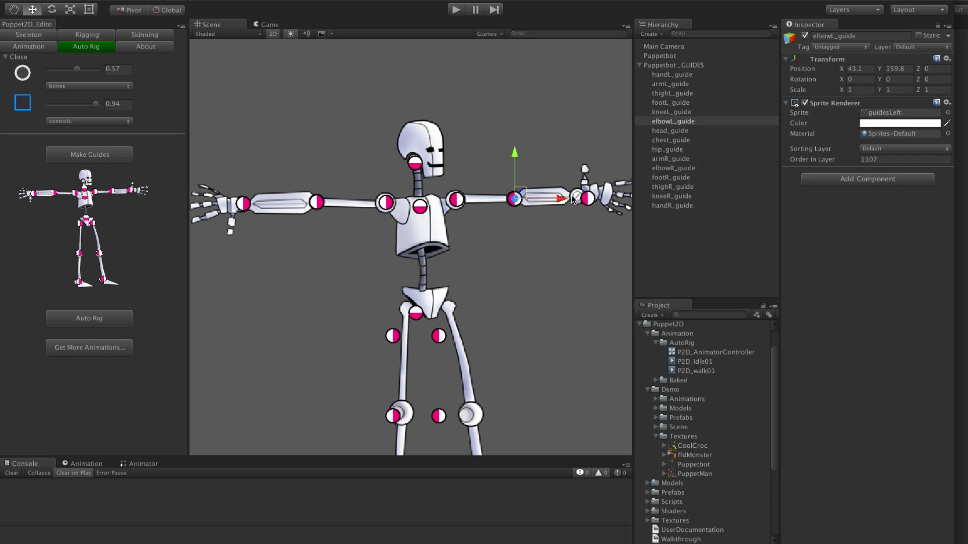
left_click(588, 201)
left_click_drag(589, 201, 577, 197)
- Position the hip guide on the pelvis and align the thigh and knee guides with both legs' joints
middle_click_drag(516, 266, 450, 253)
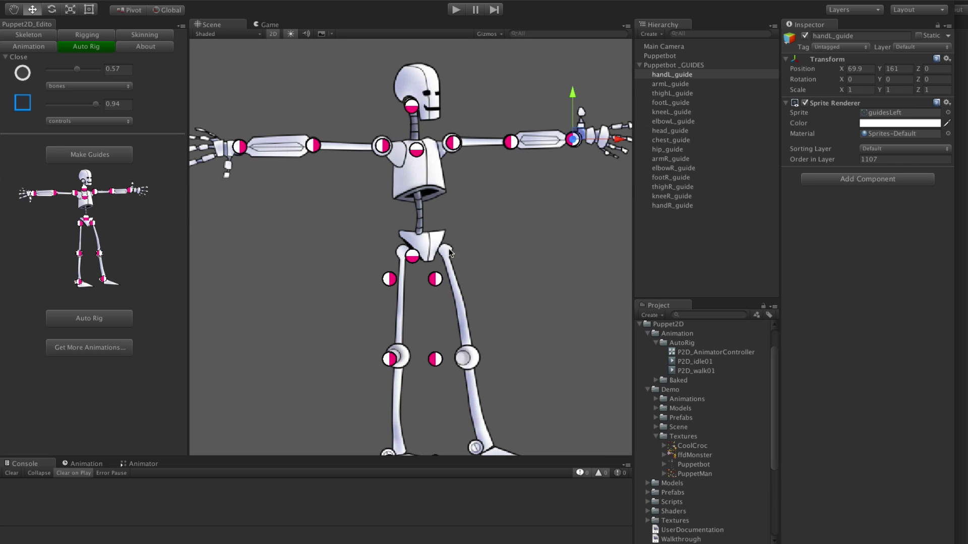
left_click_drag(412, 257, 427, 240)
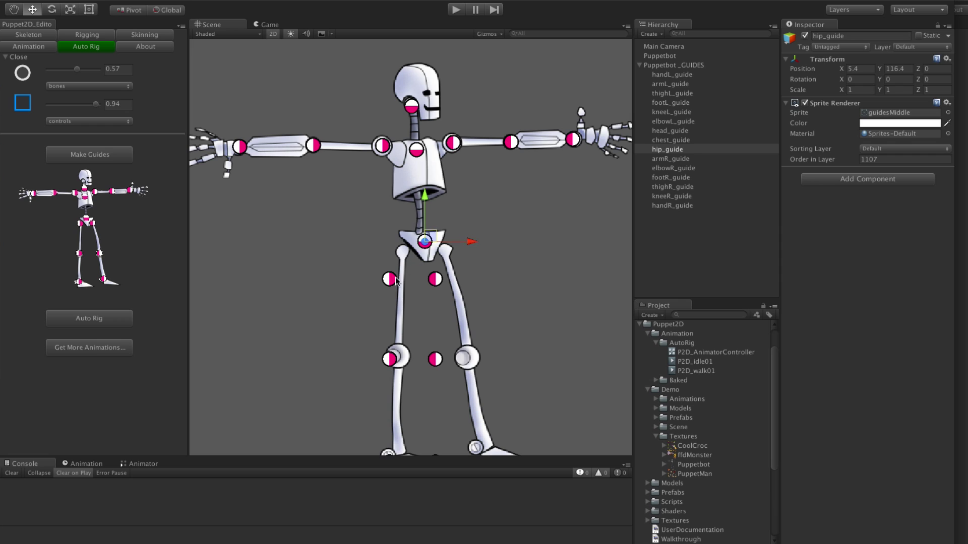
mouse_move(395, 281)
left_mouse_down()
mouse_move(407, 256)
mouse_move(441, 280)
mouse_move(444, 260)
left_mouse_up()
left_click_drag(390, 362, 465, 364)
left_click(437, 359)
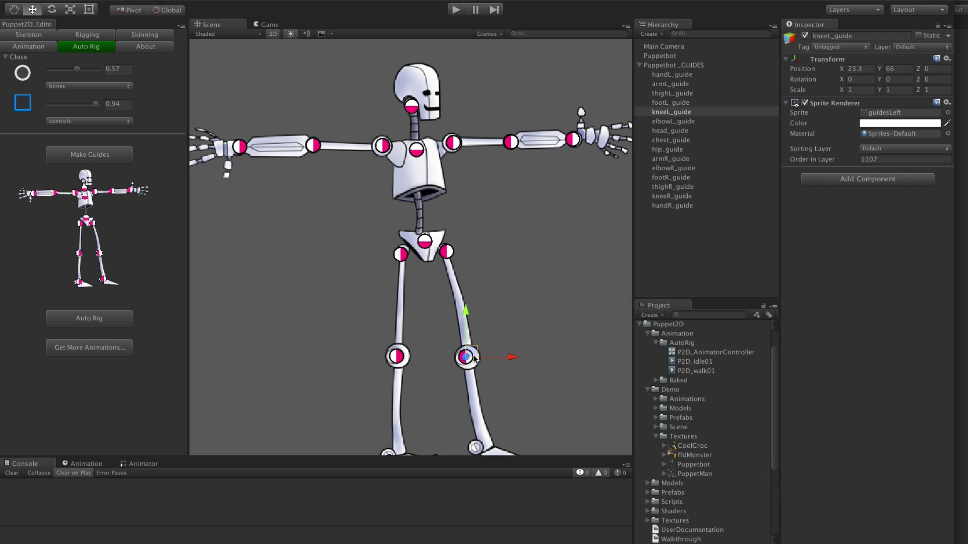
- Position the right and left foot guides on the character's ankles
middle_click_drag(466, 363, 465, 244)
mouse_move(387, 351)
left_mouse_down()
mouse_move(398, 334)
mouse_move(432, 345)
mouse_move(489, 330)
left_mouse_up()
middle_click_drag(481, 308, 481, 396)
scroll(376, 294, "down", 3)
middle_click_drag(376, 294, 378, 300)
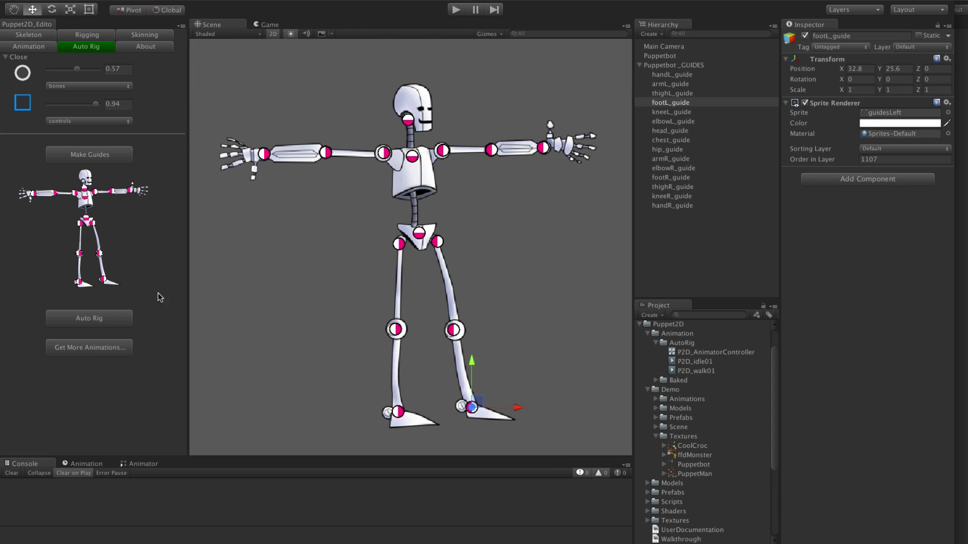
- Auto-rig the Puppetbot from its guides, overwriting the current mesh and material, and clear the selection
left_click(88, 319)
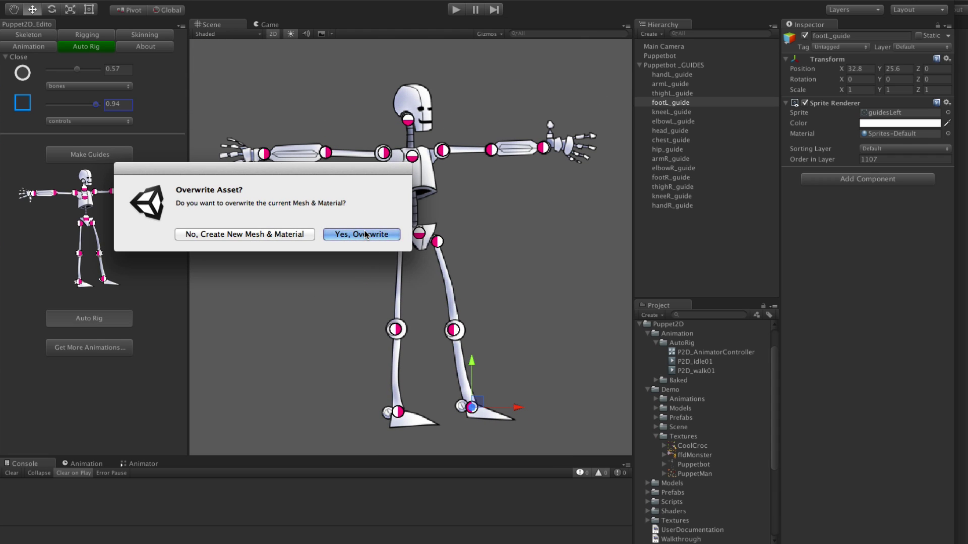
left_click(364, 232)
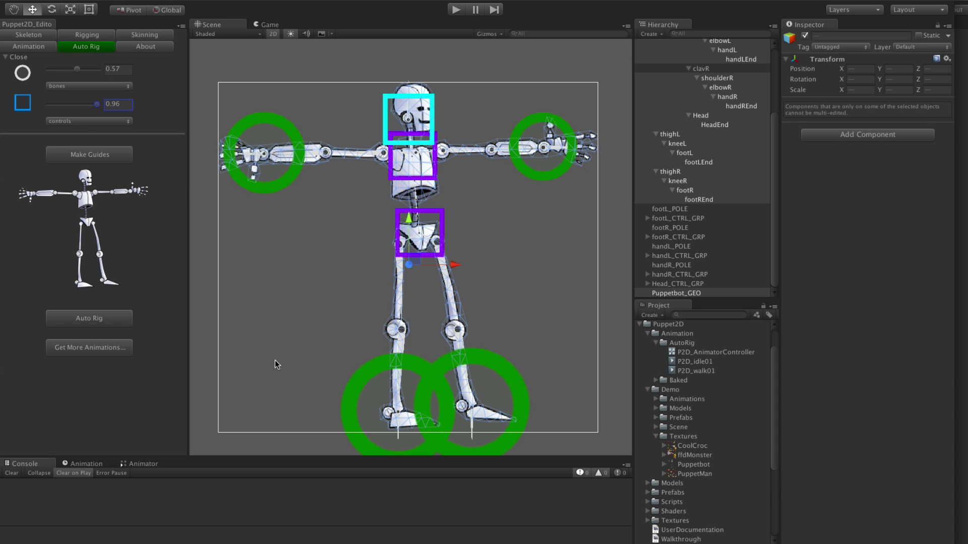
left_click(567, 293)
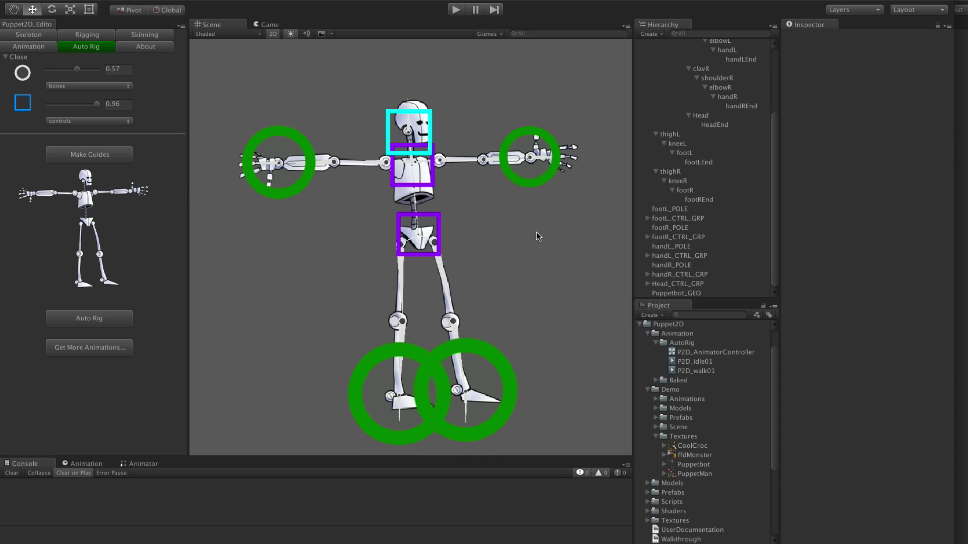
- Try the left hand IK control by moving it down toward the body, and undo the move
middle_click_drag(363, 249, 353, 287)
left_click(406, 288)
mouse_move(414, 270)
left_mouse_down()
mouse_move(420, 295)
mouse_move(430, 263)
mouse_move(413, 269)
left_mouse_up()
left_click_drag(520, 196, 482, 232)
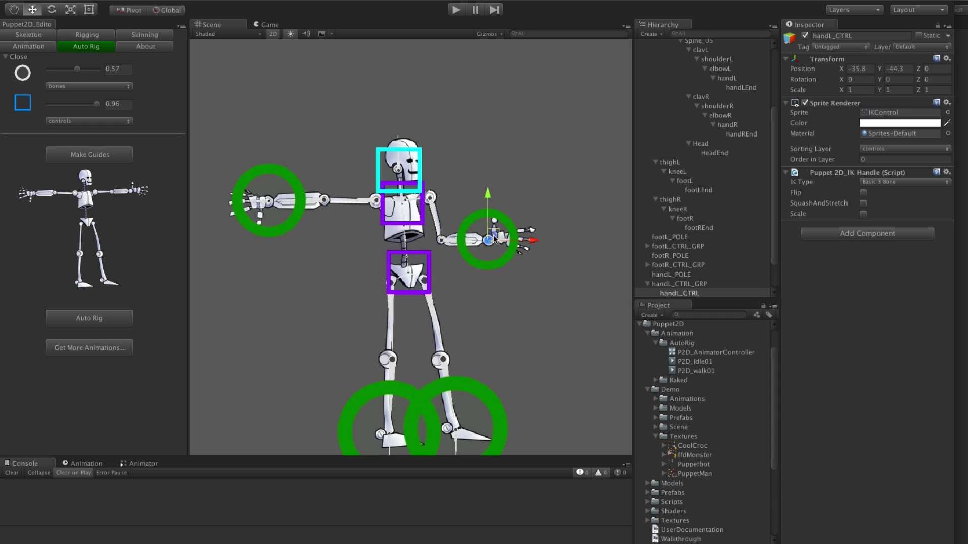
key("super+z")
- Try the right foot IK control by raising the foot slightly, and undo the move
scroll(421, 436, "up", 3)
middle_click_drag(420, 436, 403, 333)
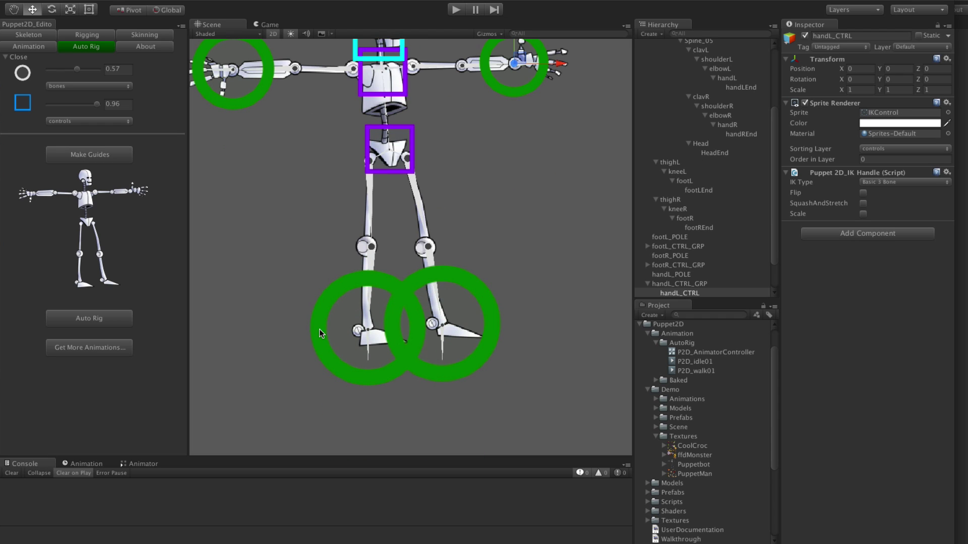
left_click(319, 333)
left_click_drag(371, 327, 372, 302)
key("super+z")
middle_click_drag(384, 75, 382, 235)
scroll(382, 236, "down", 3)
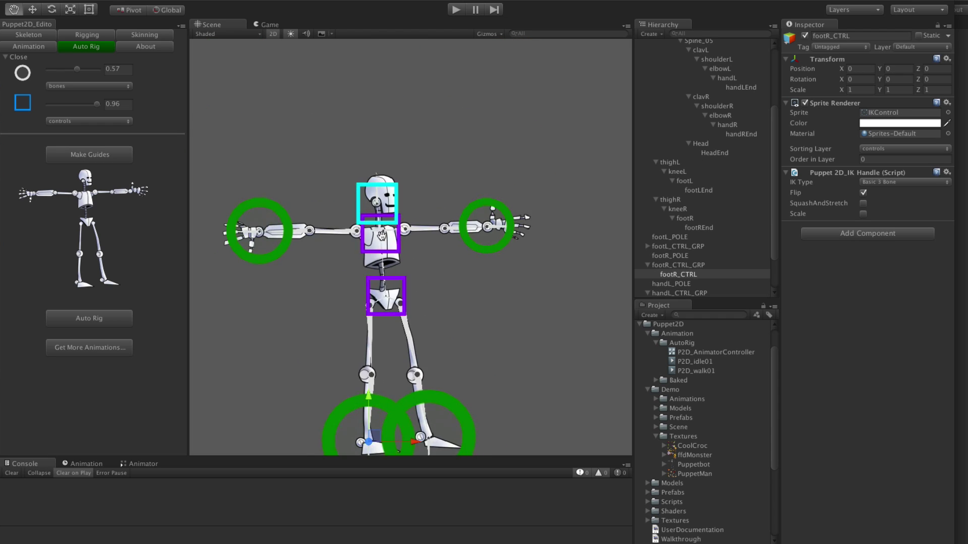
- Turn off bones visibility and controls visibility on Global_CTRL
scroll(677, 104, "up", 4)
left_click(662, 57)
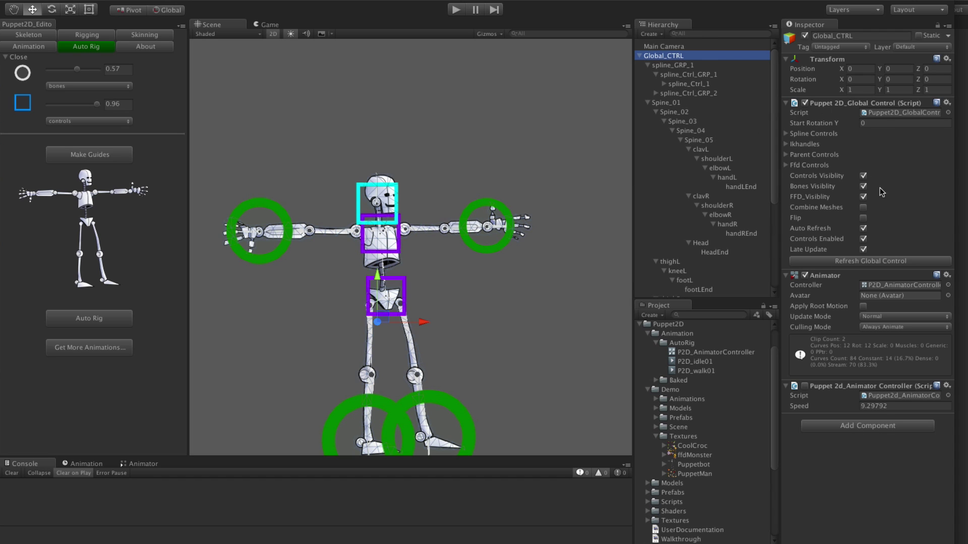
left_click(863, 186)
left_click(863, 176)
middle_click_drag(457, 361, 433, 269)
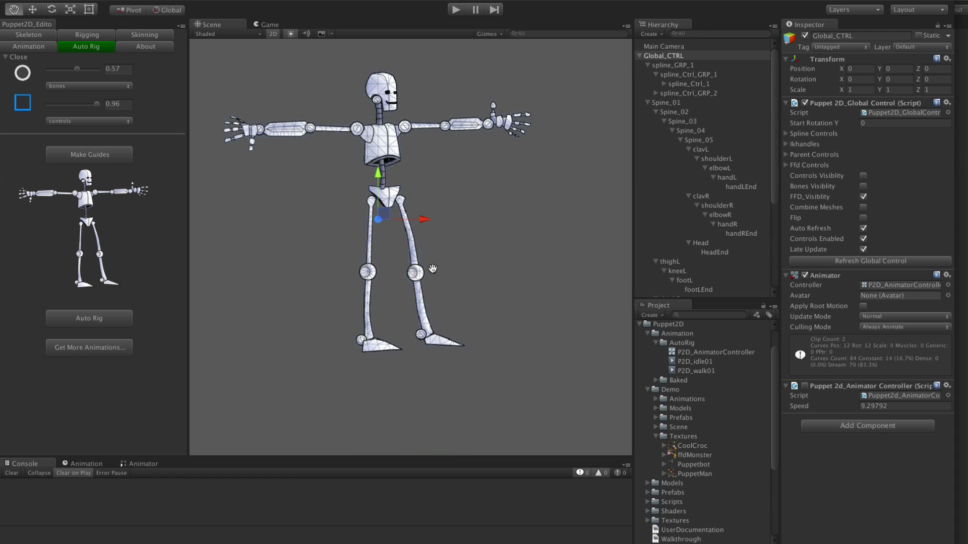
- Preview the P2D_walk01 and P2D_idle01 animation clips on the rigged character, and stop the preview
left_click(86, 464)
left_click(24, 472)
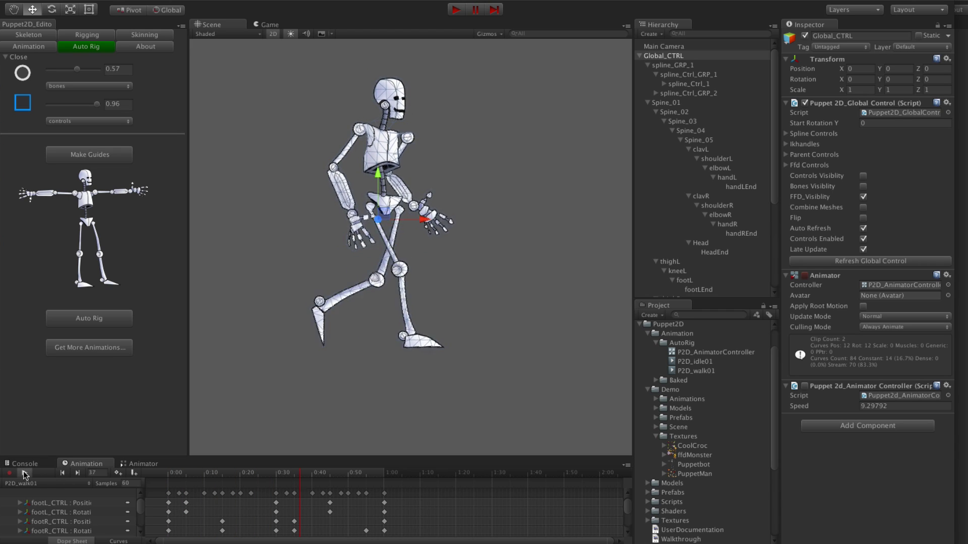
left_click(35, 484)
left_click(29, 474)
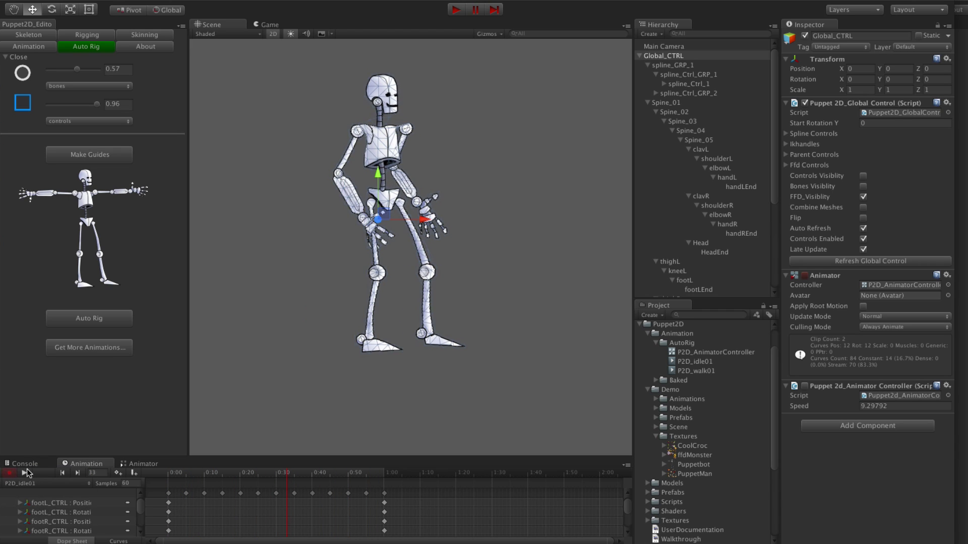
left_click(24, 472)
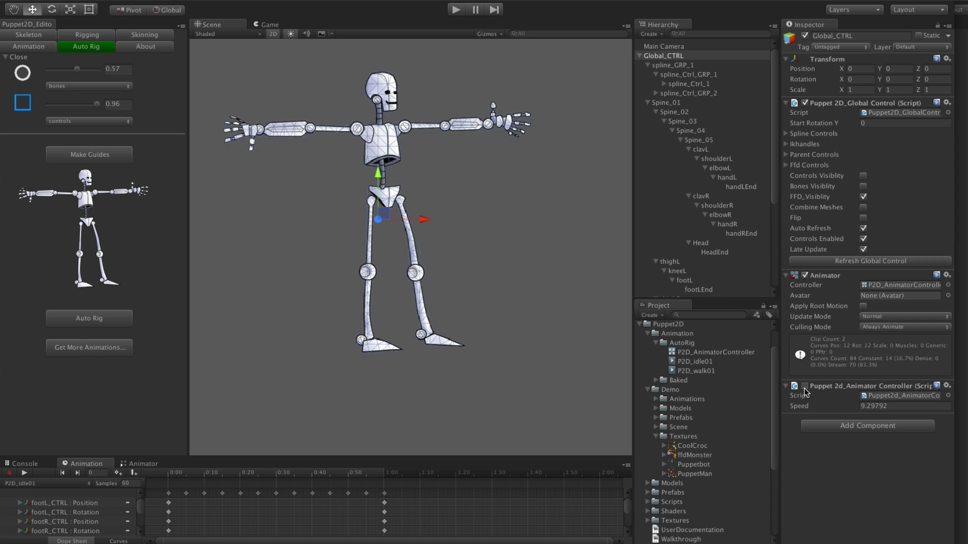
- Enable the Puppet 2d_Animator Controller script on Global_CTRL and play-test the character in the game view
scroll(528, 245, "down", 2)
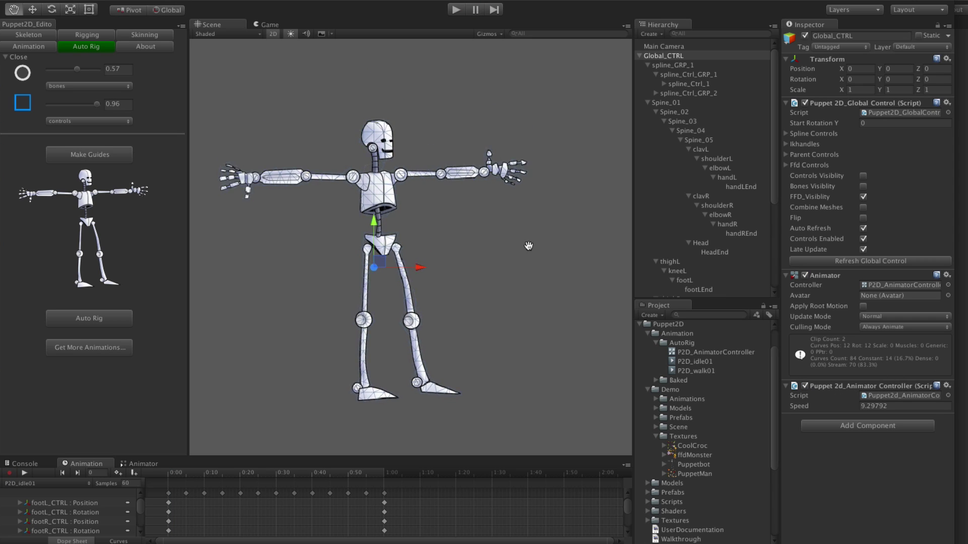
left_click(456, 10)
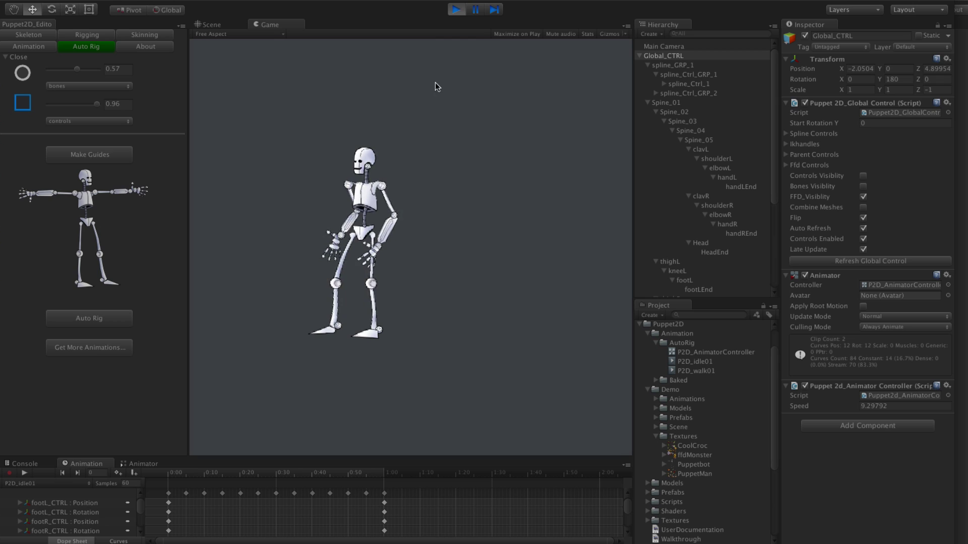
left_click(456, 9)
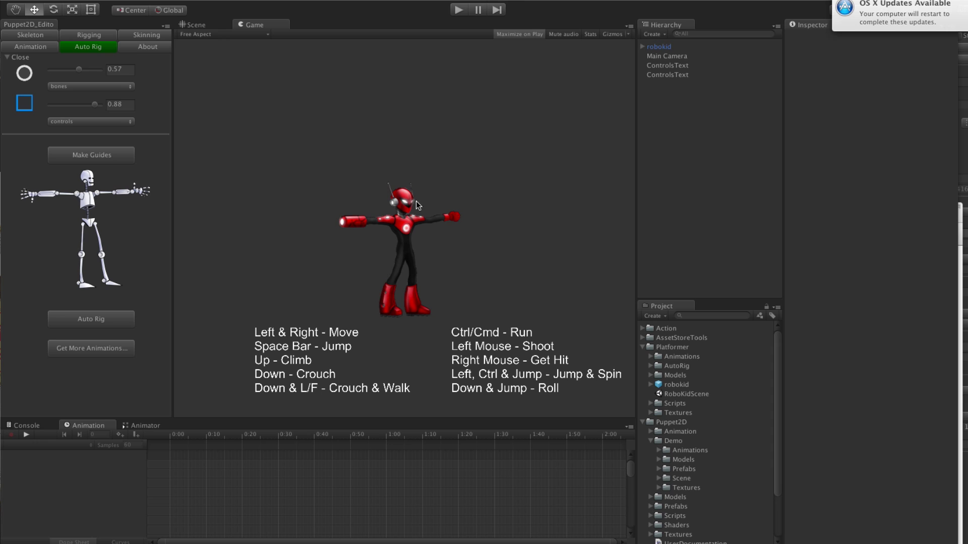
- Play the robokid demo scene and test walking left and right, running and jumping
left_click(458, 11)
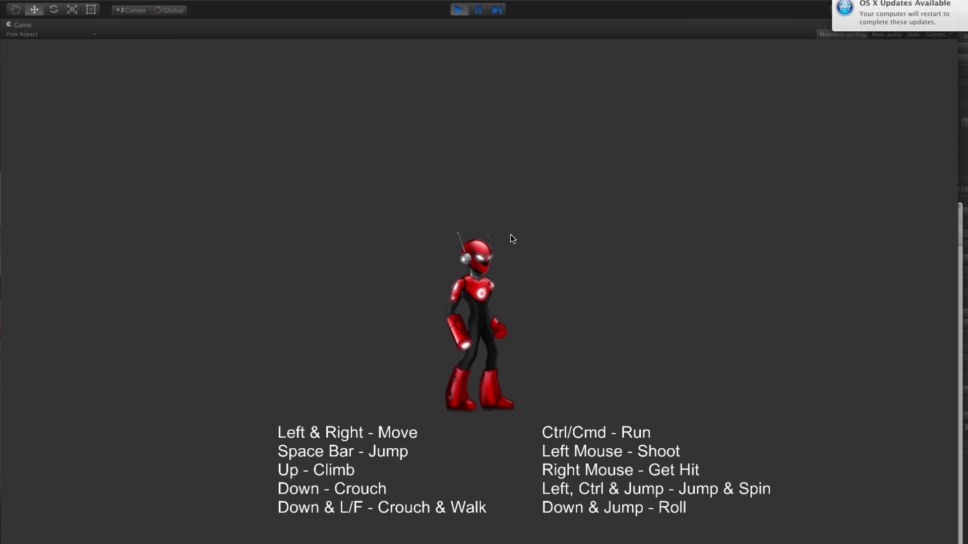
key("Left")
key("Right")
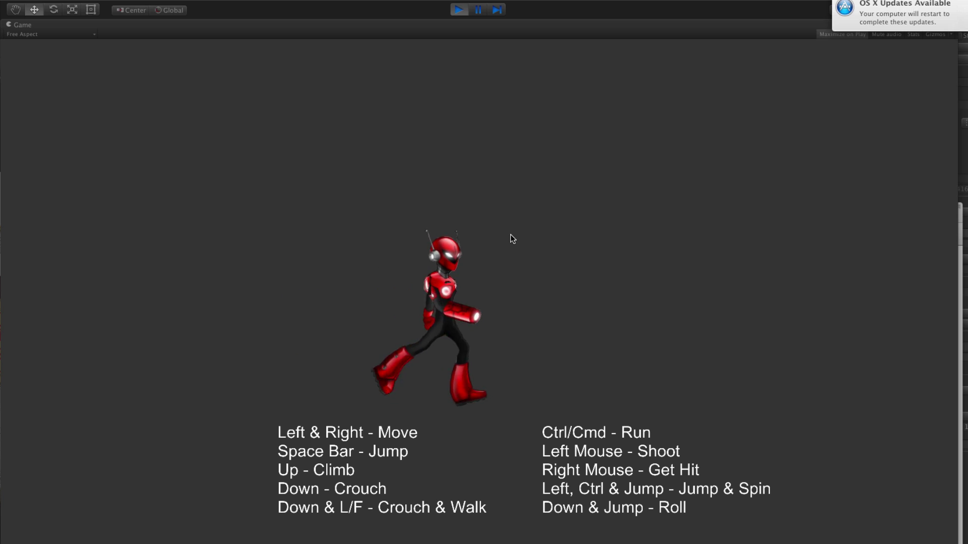
key("Left")
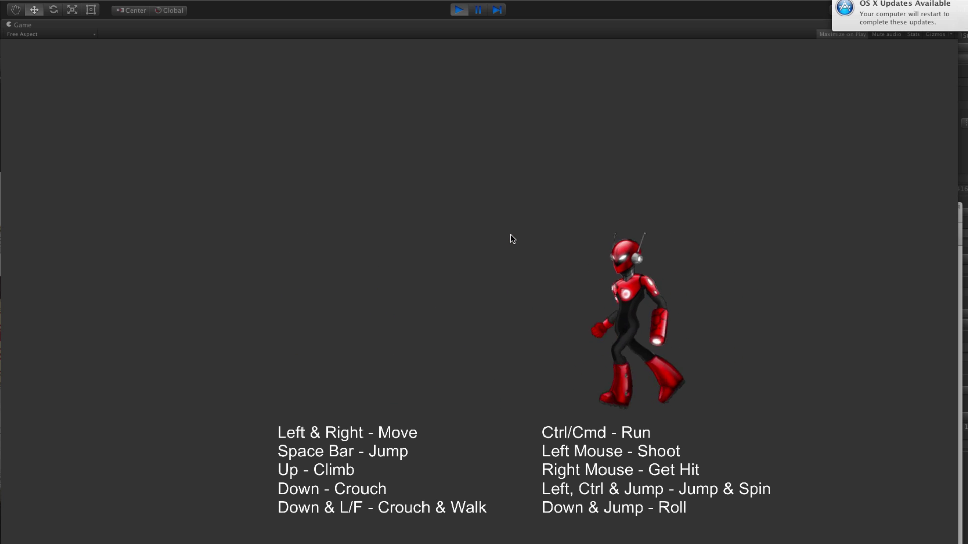
key("space")
key("ctrl+Left")
key("space")
key("space")
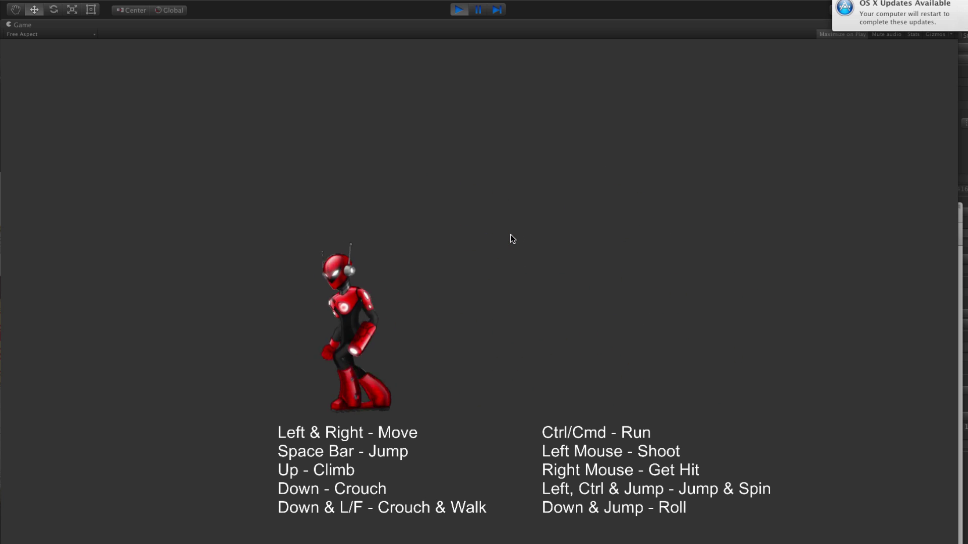
- Test the robokid character's crouching, climbing, jumping and turning, and exit play mode
key("Right")
key("Down")
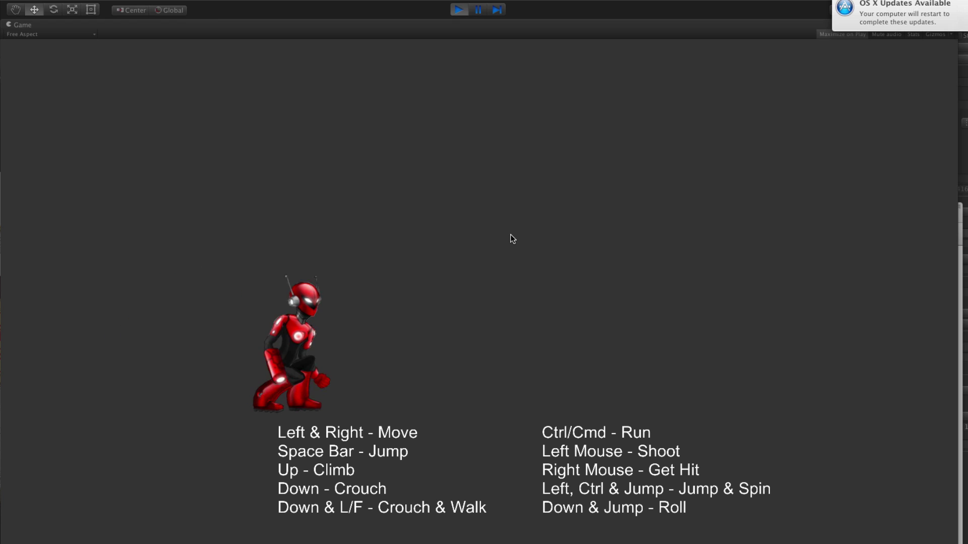
key("Right")
key("Right")
key("Up")
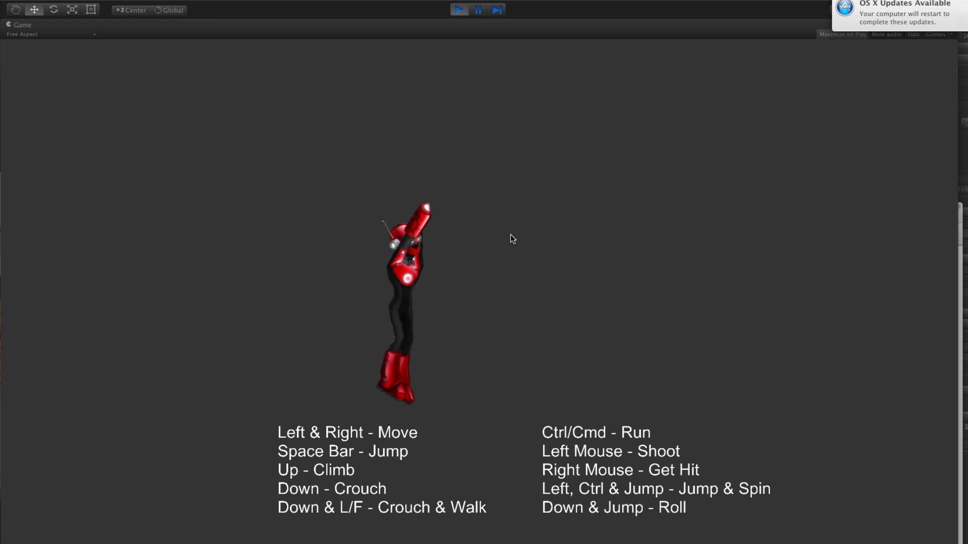
key("space")
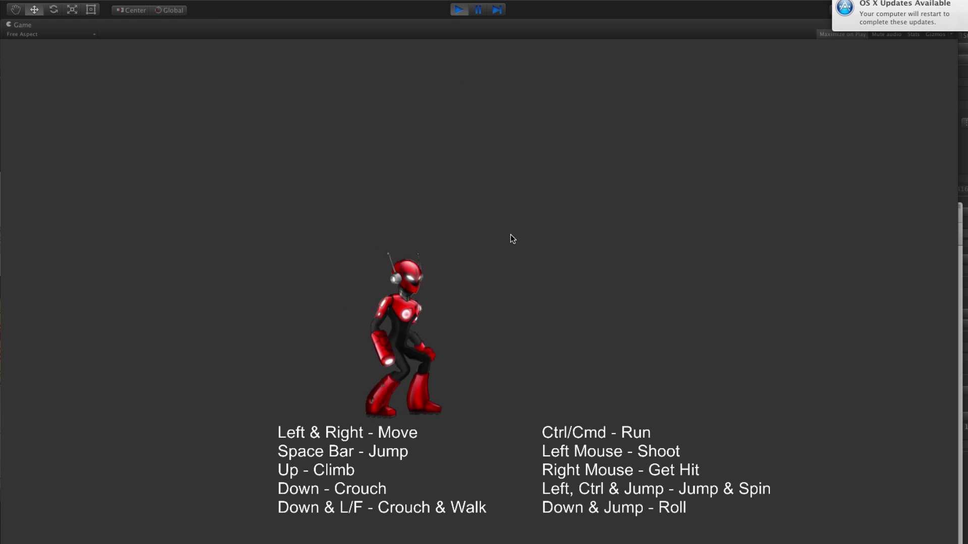
key("Right")
key("Left")
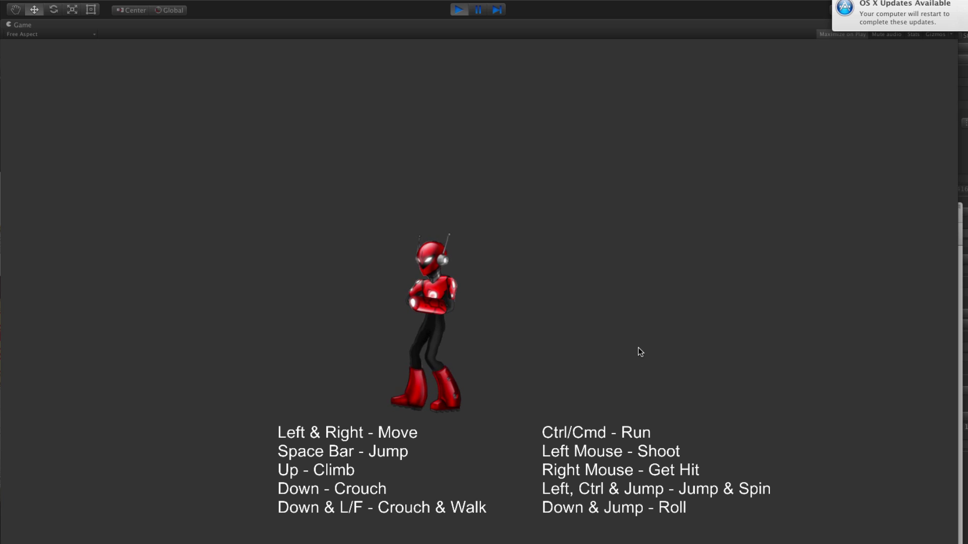
left_click(458, 10)
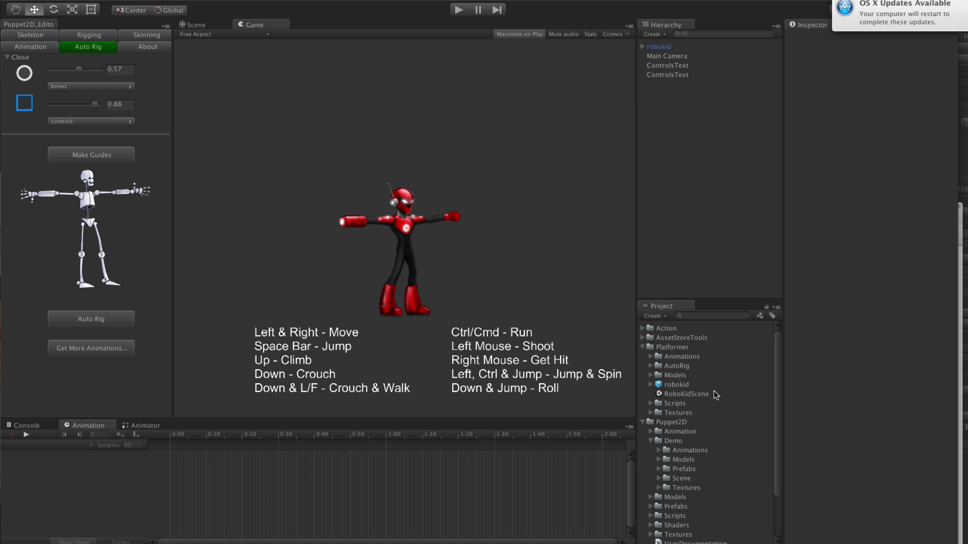
- Open the test scene, then deactivate the robokid object and activate the littleGuy object
scroll(714, 394, "down", 3)
double_click(678, 541)
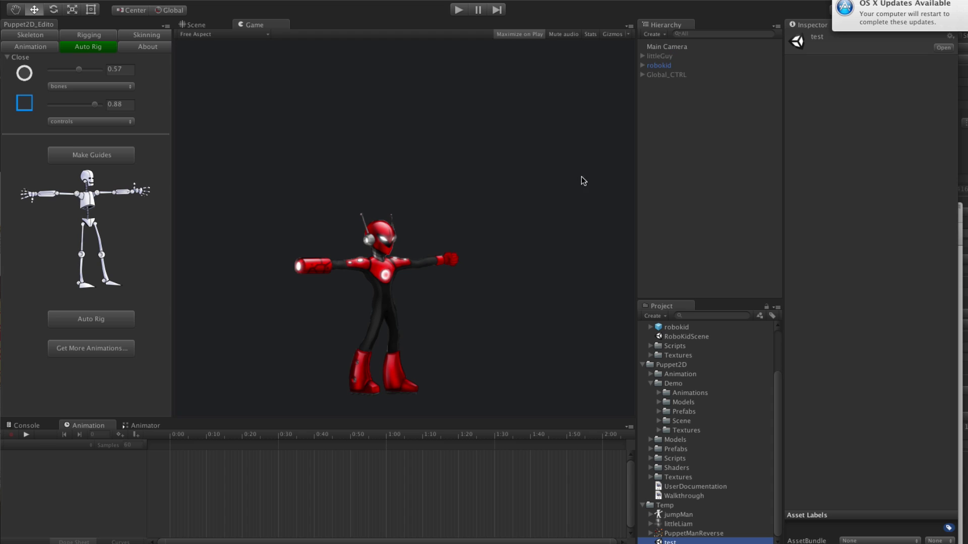
left_click(676, 65)
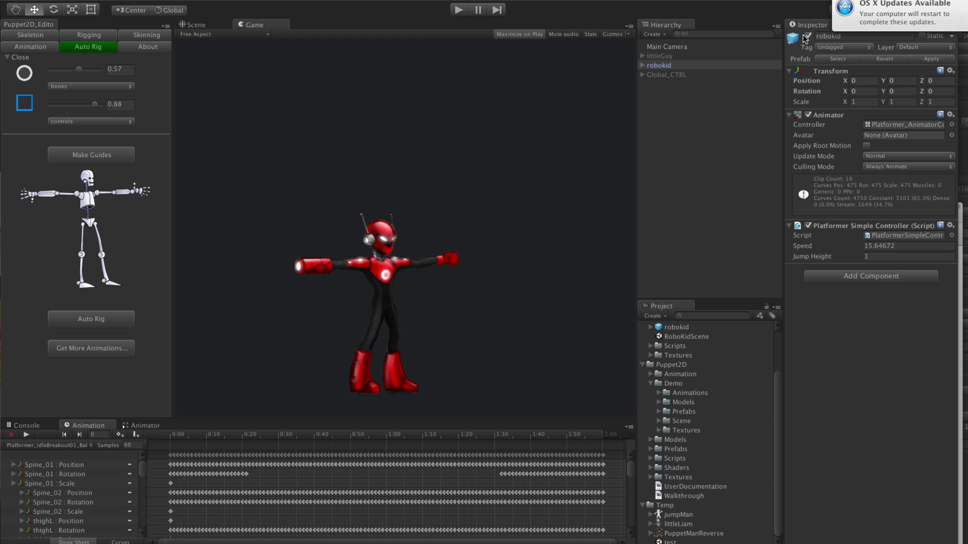
left_click(808, 36)
left_click(685, 55)
left_click(809, 36)
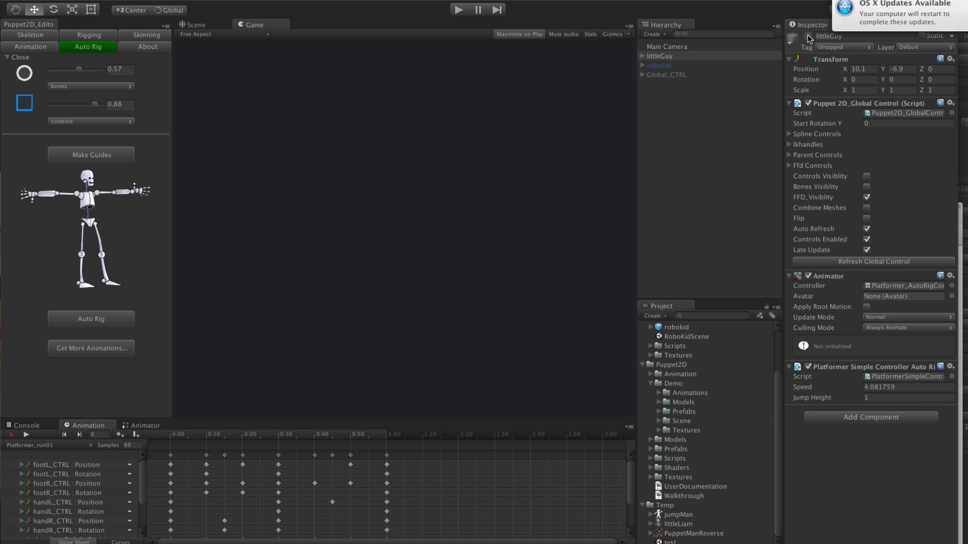
- Reposition the Main Camera in the scene view so that it is centred on littleGuy
left_click(674, 48)
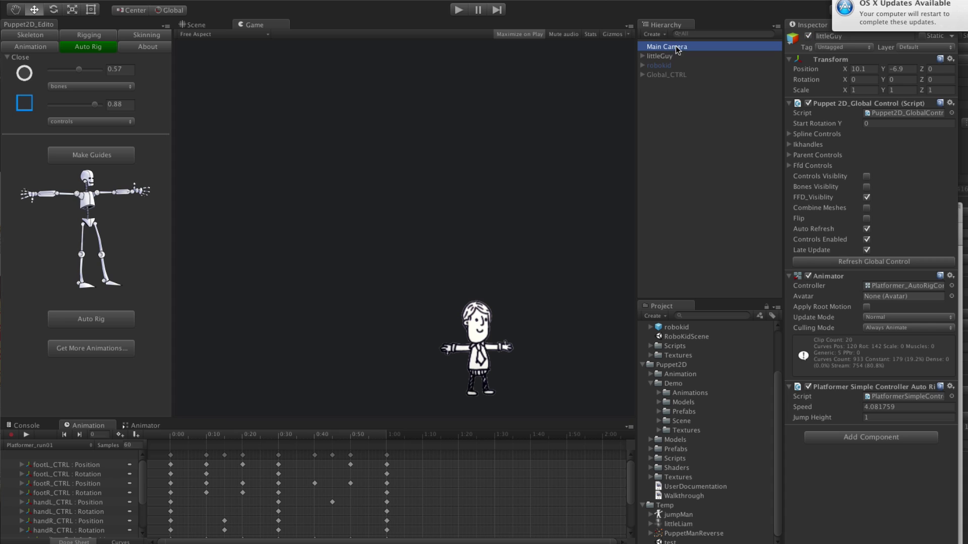
left_click_drag(831, 161, 783, 160)
left_click(194, 25)
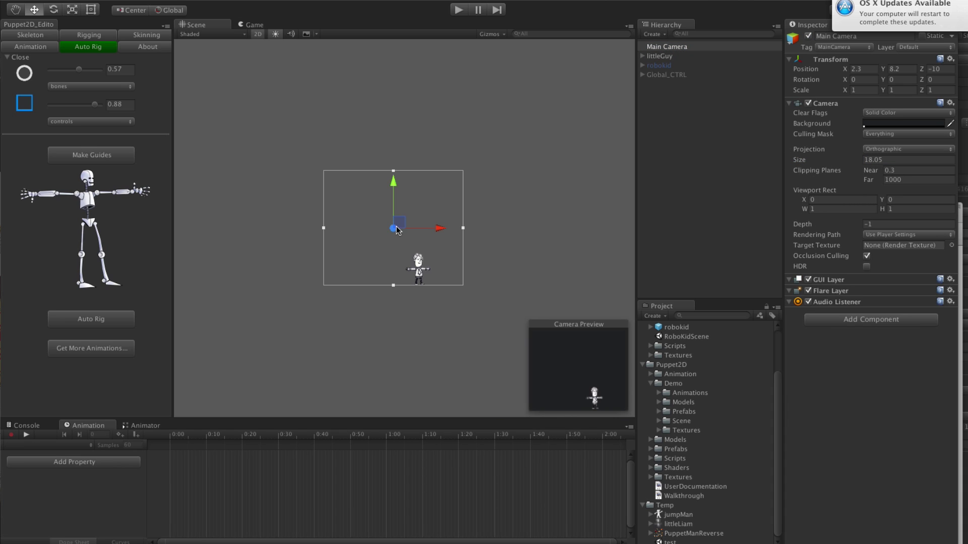
left_click_drag(396, 230, 422, 261)
- Play-test the littleGuy character by walking left and right and jumping
left_click(460, 11)
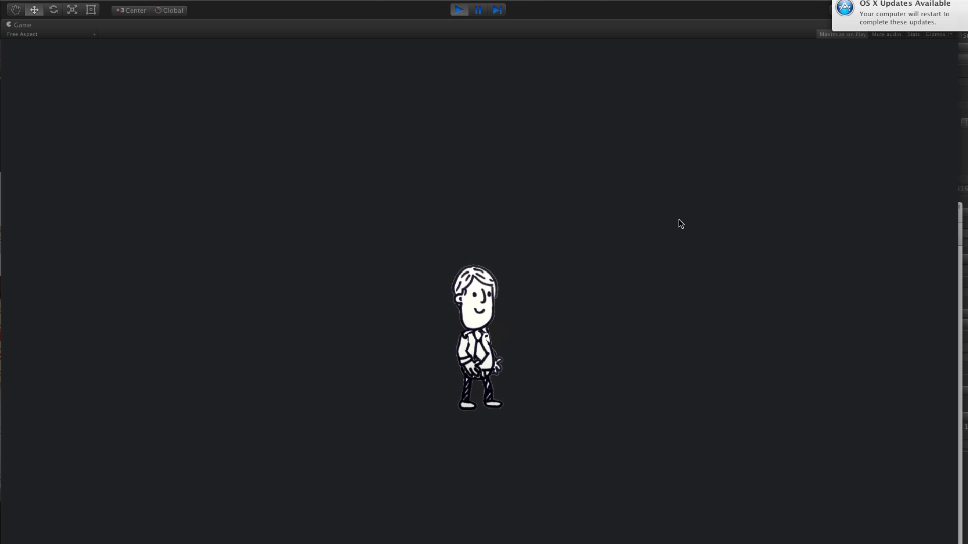
key("Left")
key("Right")
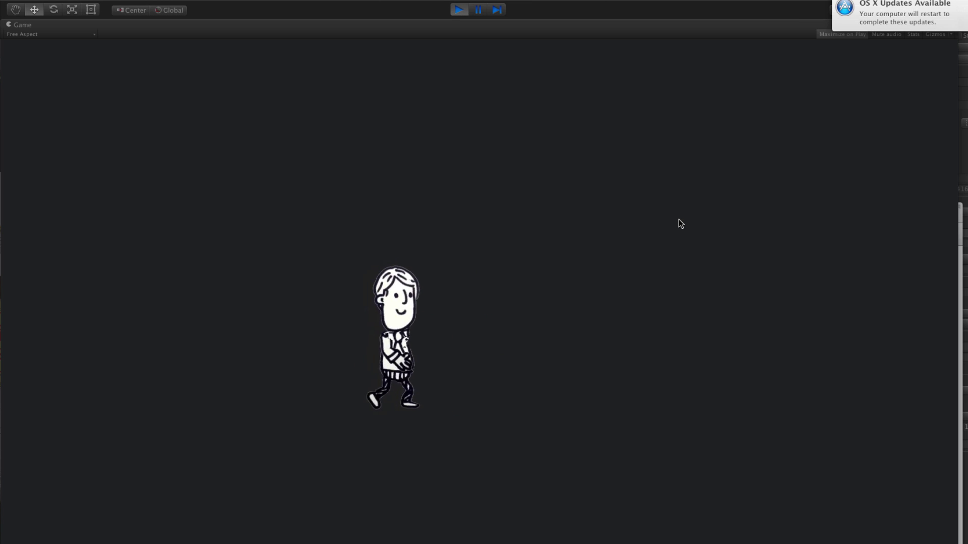
key("Left")
key("Right")
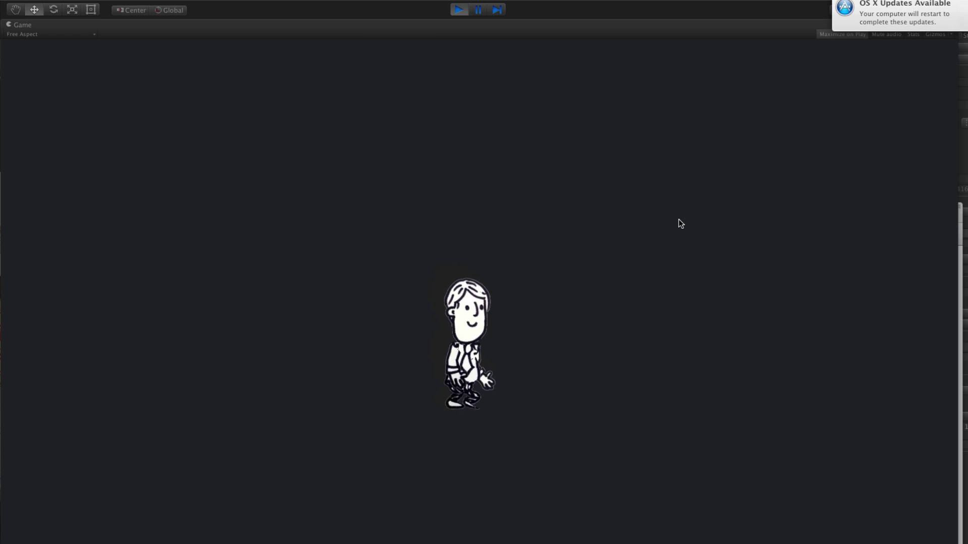
key("Left")
key("space")
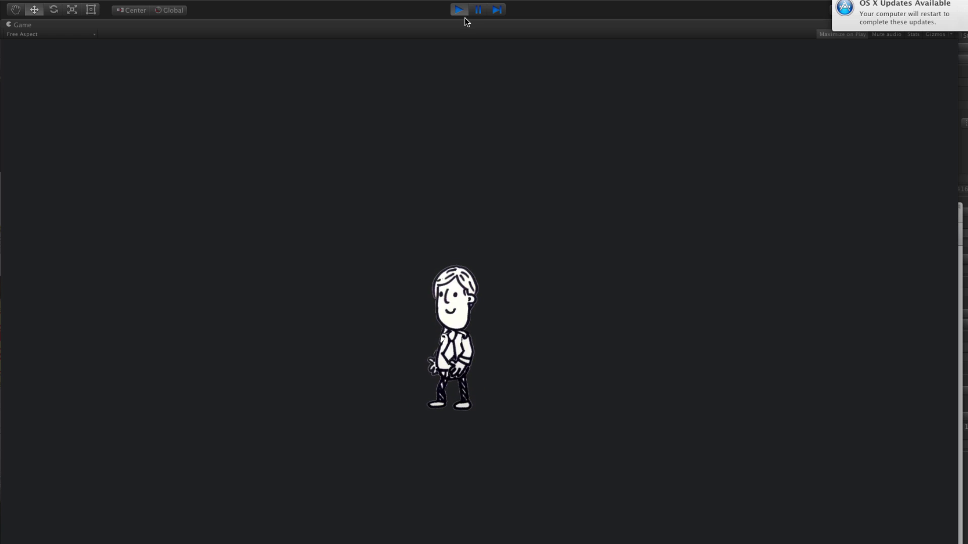
key("Left")
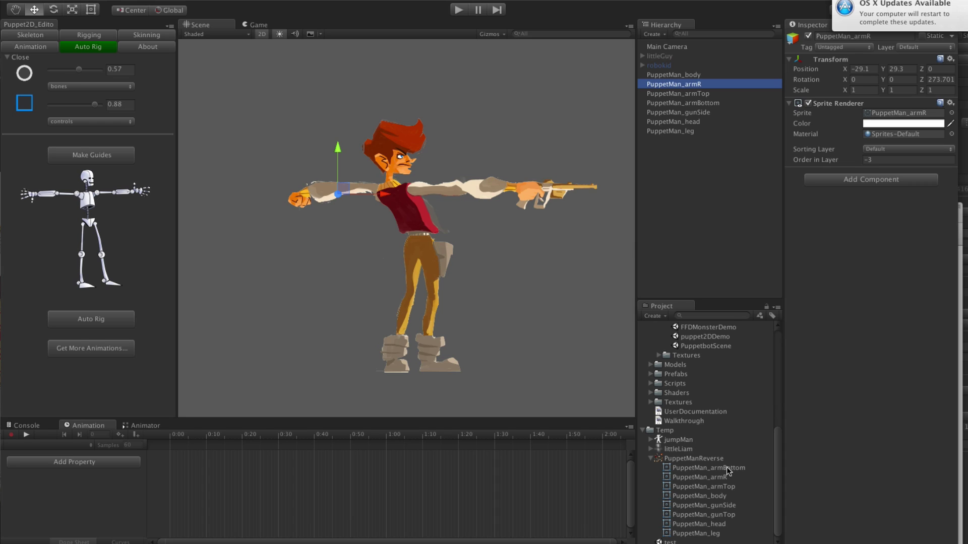
- Examine the separate PuppetMan gun, body, leg and upper-arm sprites, briefly moving the upper arm away from the body
left_click(695, 116)
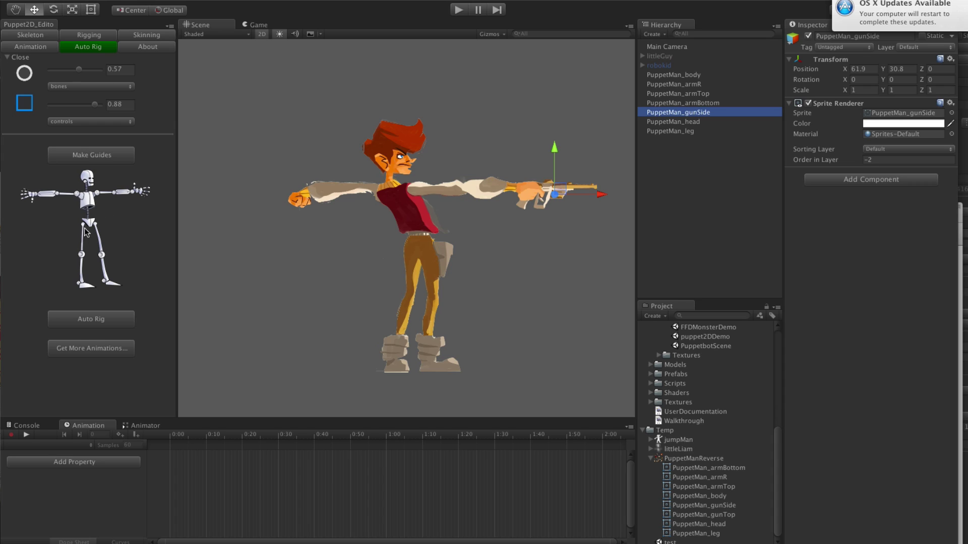
left_click(680, 77)
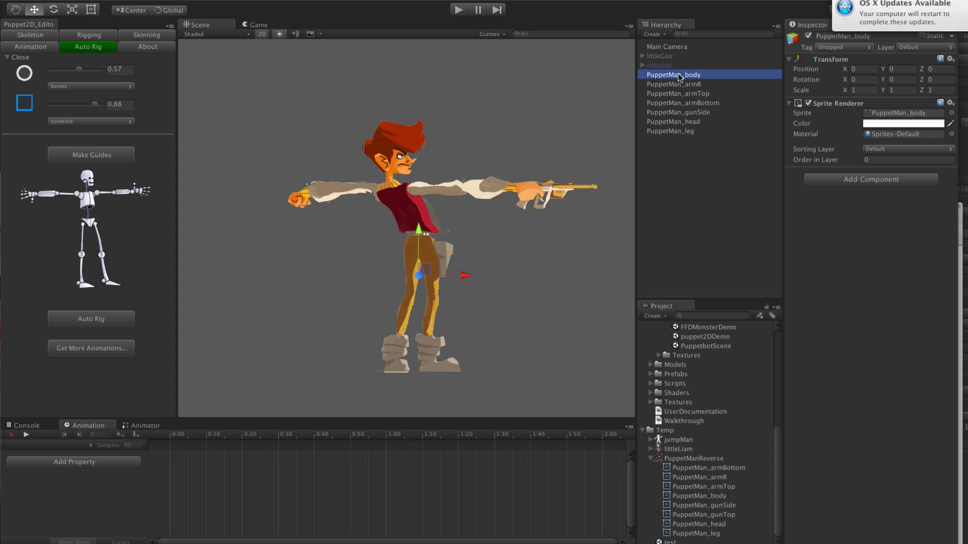
left_click(675, 132)
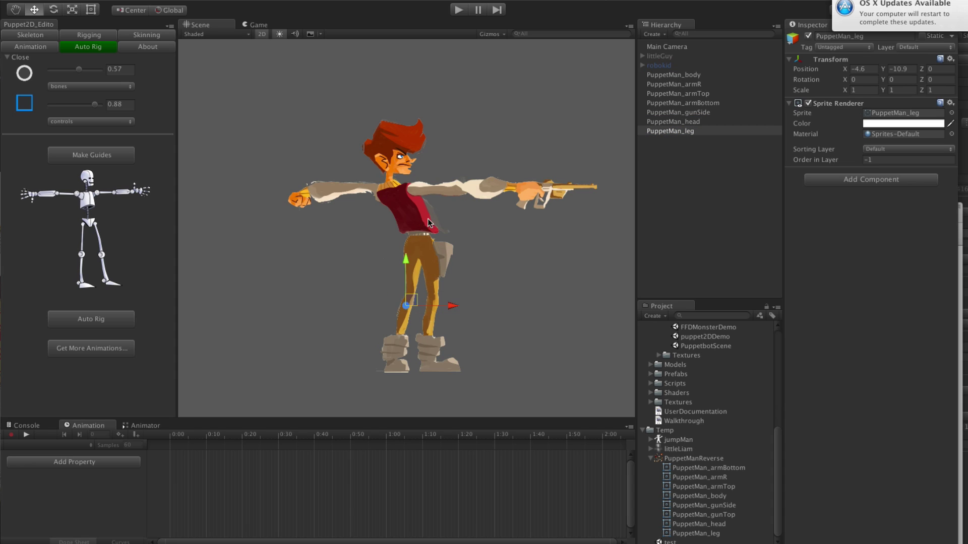
left_click(435, 191)
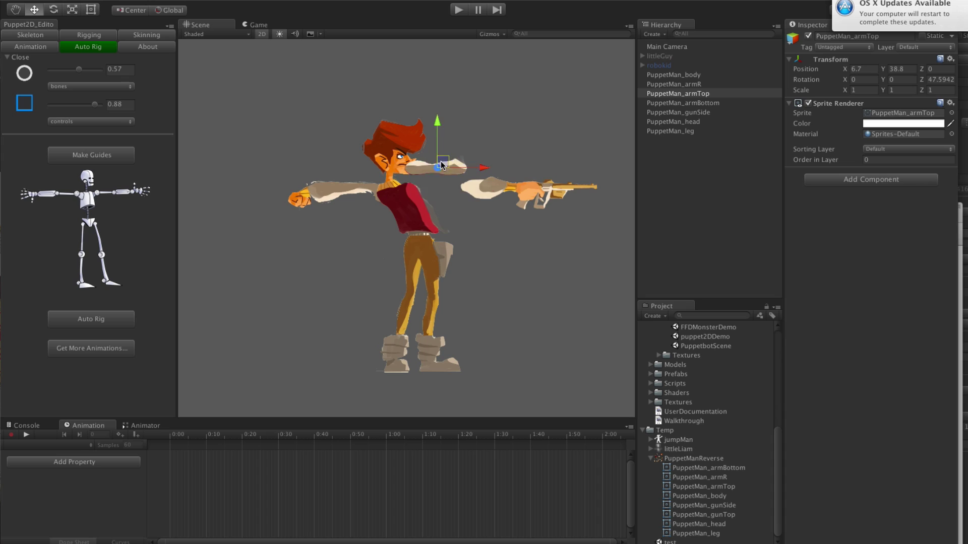
left_click_drag(452, 177, 452, 185)
- Make auto-rig guides for all PuppetMan sprites, from PuppetMan_body to PuppetMan_leg
left_click(688, 132)
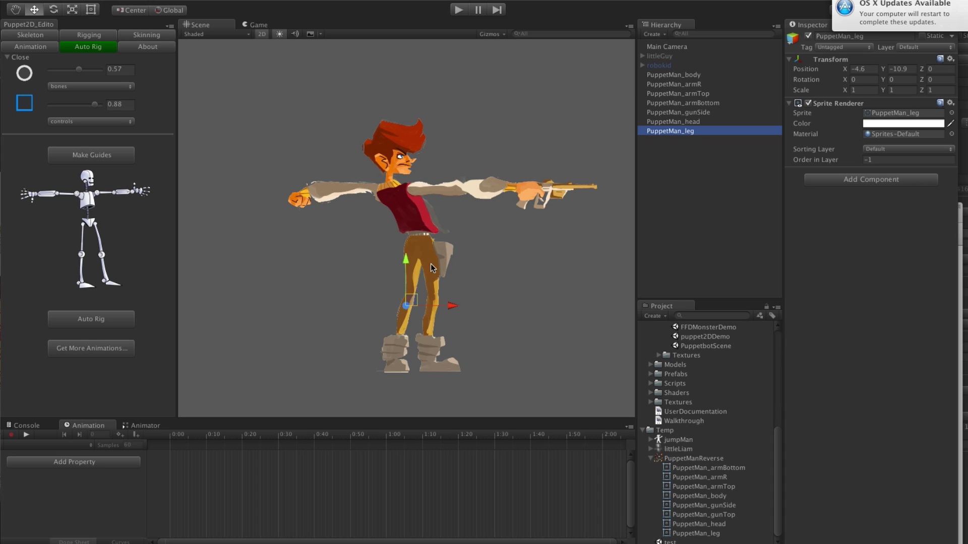
left_click(674, 77, "shift")
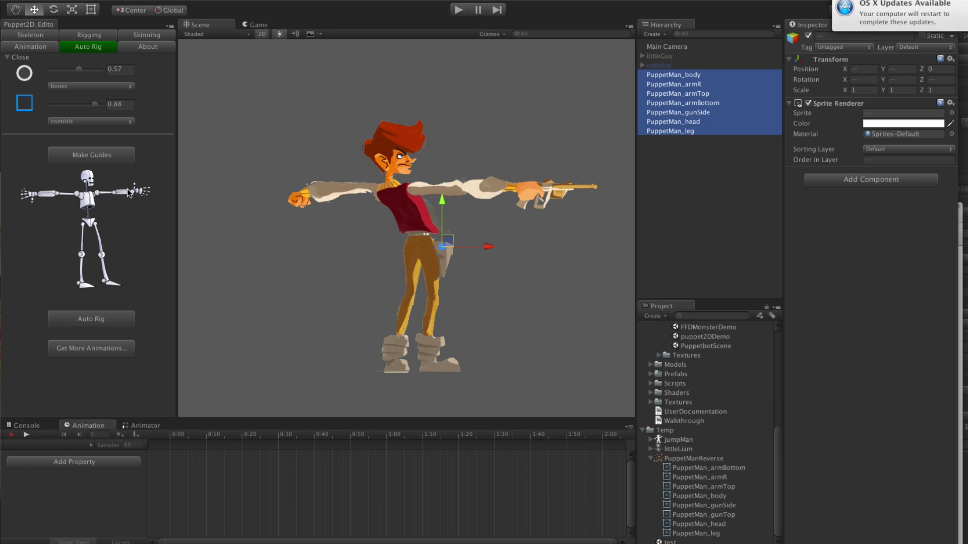
left_click(100, 158)
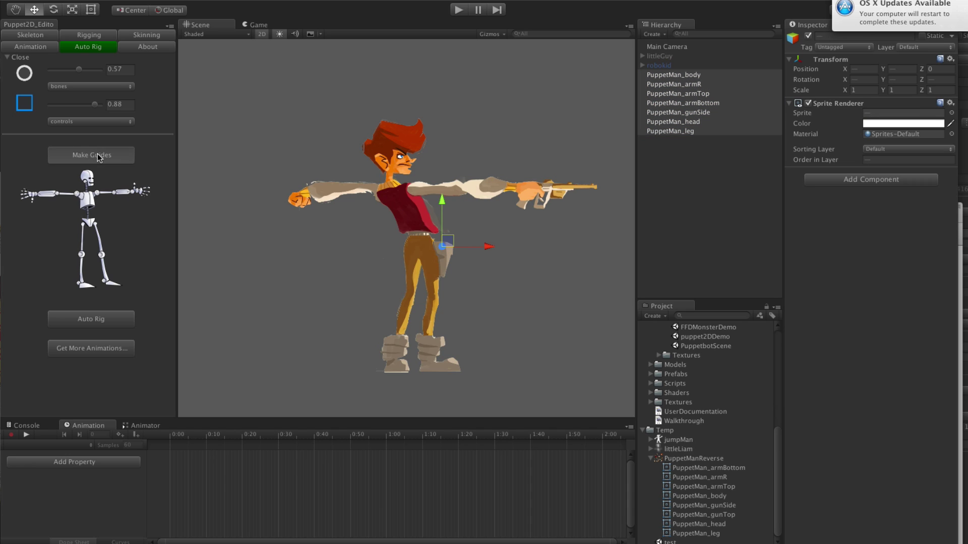
- Place armR_guide, elbowR_guide and handR_guide on the shoulder, elbow and wrist of the character's empty-handed arm
scroll(367, 232, "up", 3)
scroll(367, 232, "up", 2)
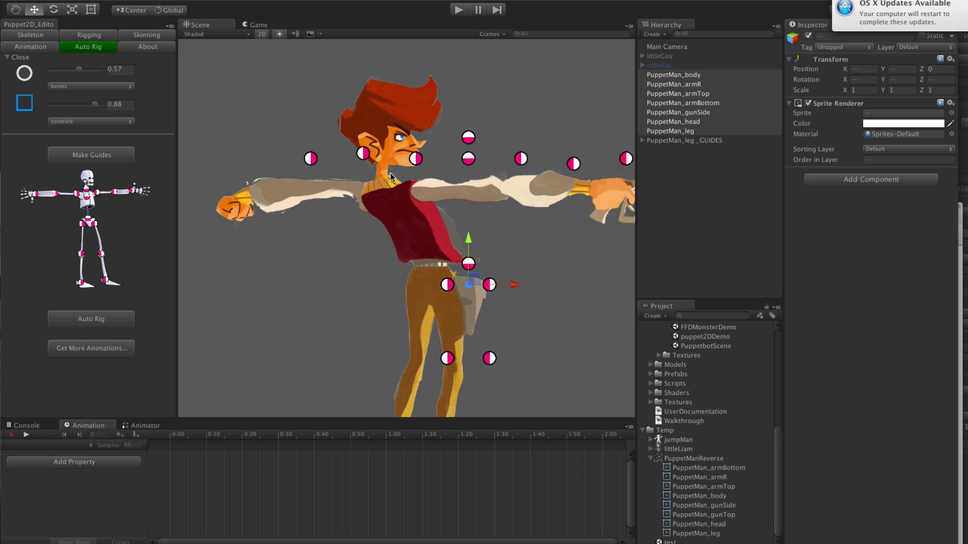
left_click_drag(417, 160, 363, 194)
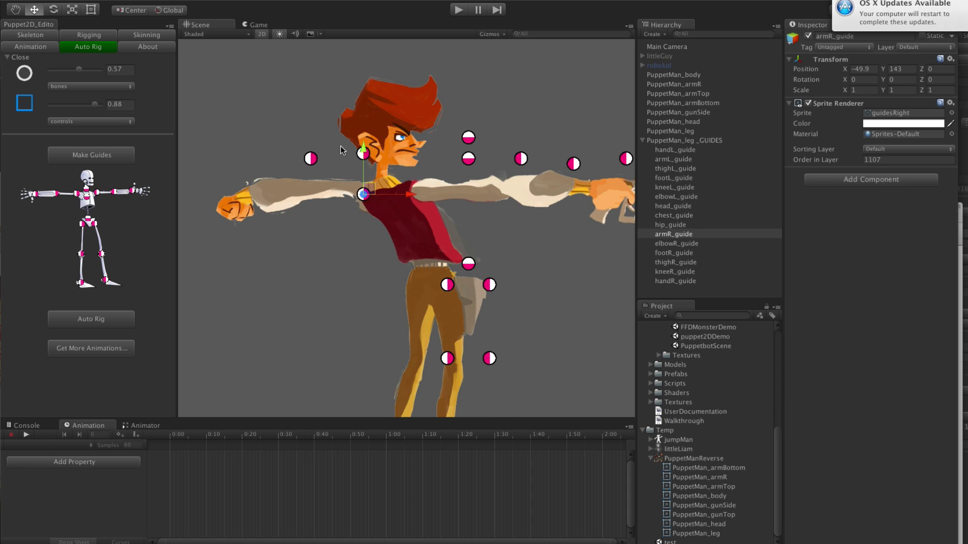
left_click_drag(363, 154, 307, 192)
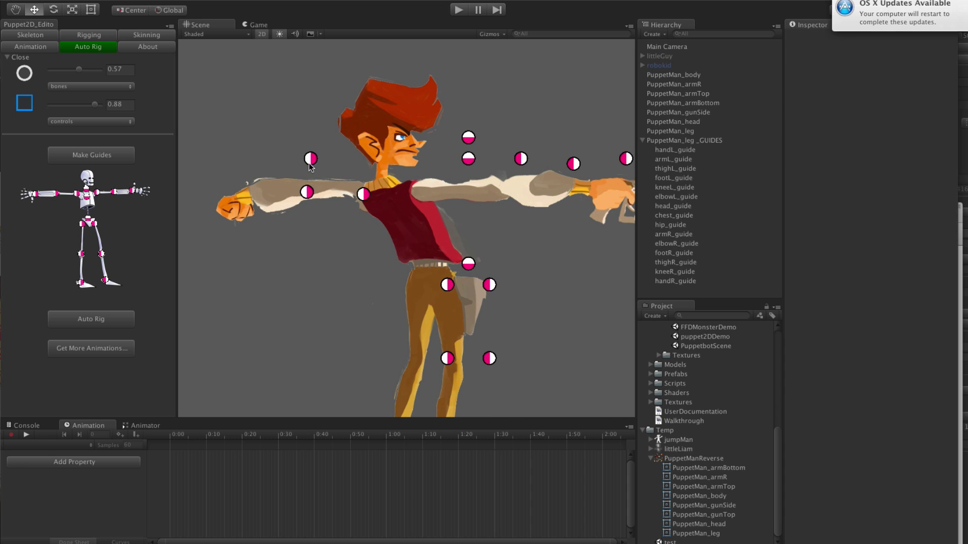
left_click_drag(311, 158, 247, 194)
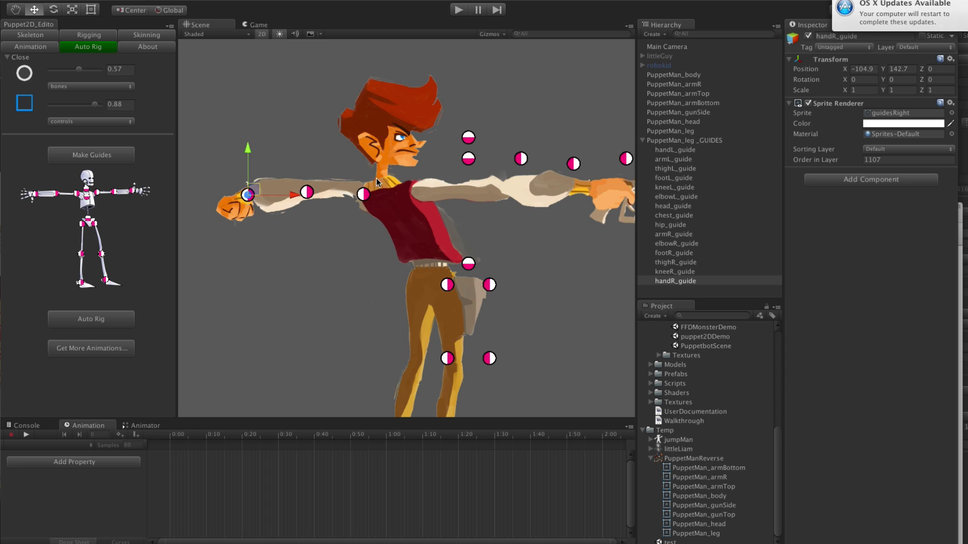
- Place chest_guide on the upper chest and head_guide at the top of the neck
left_click(469, 160)
left_click_drag(469, 159, 397, 195)
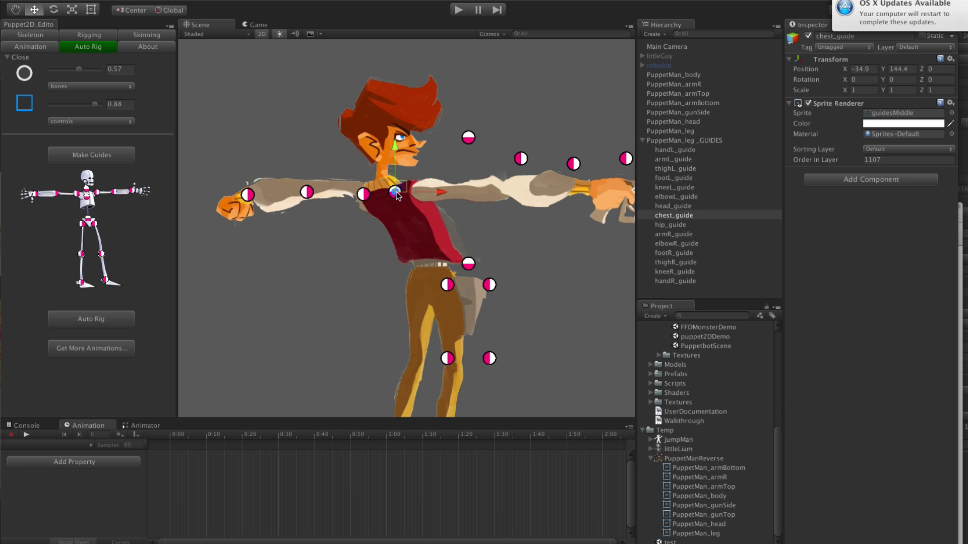
left_click(468, 144)
left_click_drag(469, 144, 378, 170)
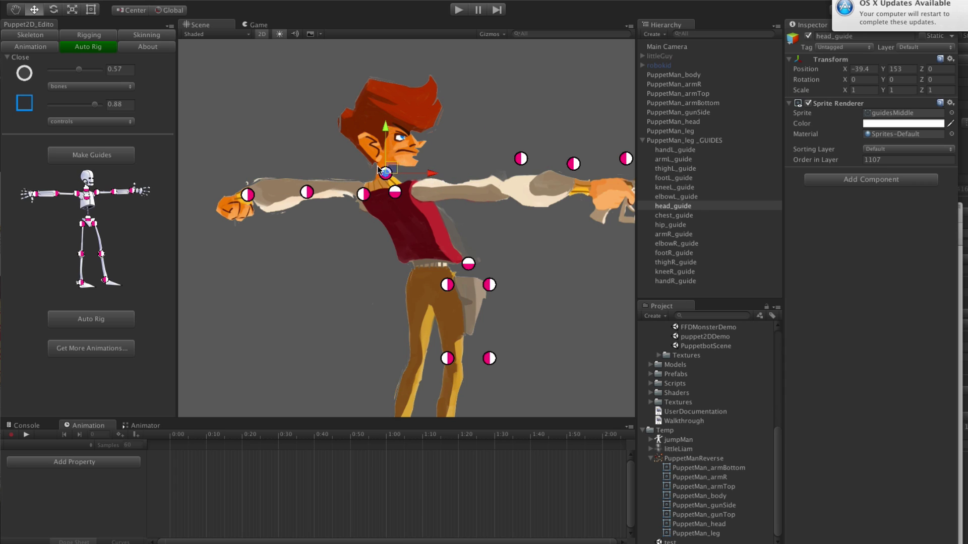
- Place hip_guide just below the belt, and thighR_guide and thighL_guide at the tops of the two legs
left_click(453, 285)
left_click_drag(453, 286, 423, 295)
left_click_drag(469, 264, 426, 268)
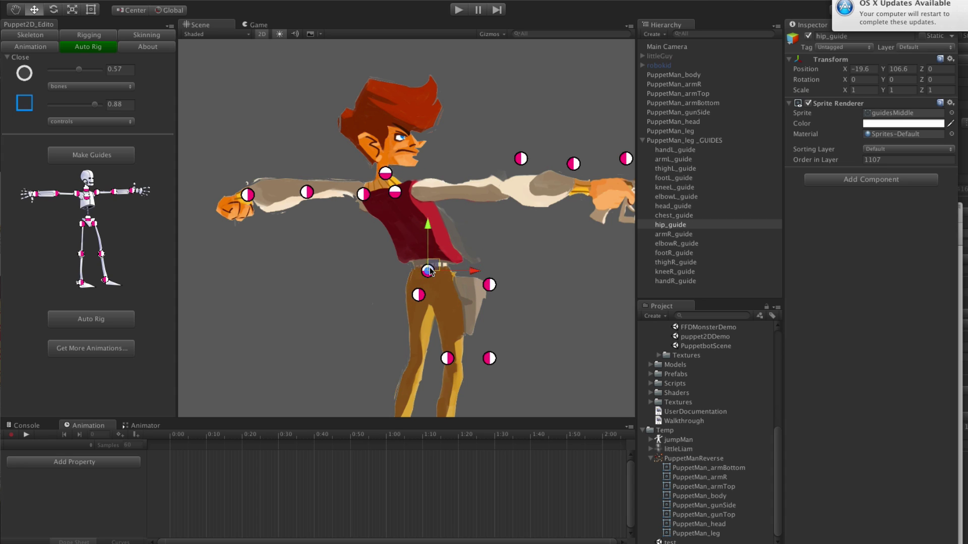
left_click_drag(430, 273, 435, 272)
scroll(553, 243, "down", 5)
left_click(475, 219)
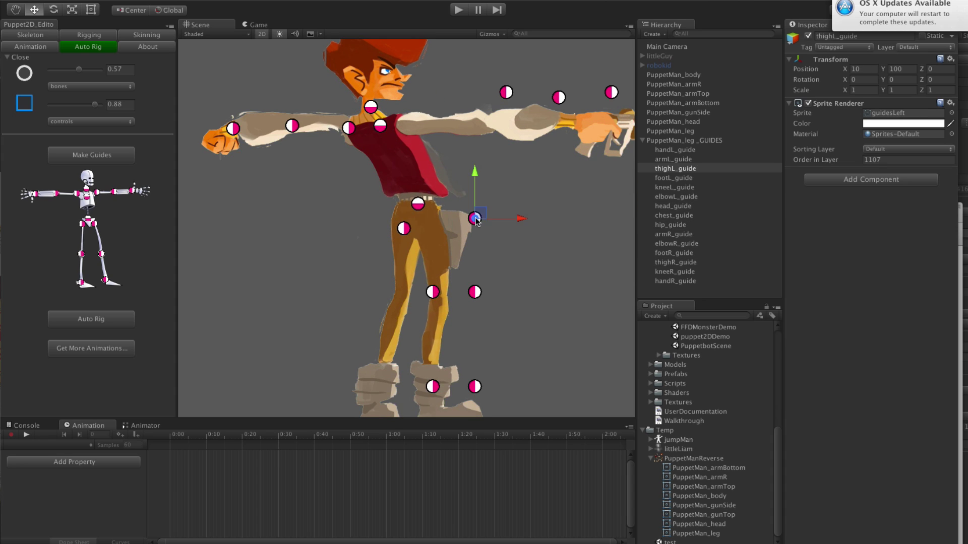
left_click_drag(474, 218, 432, 233)
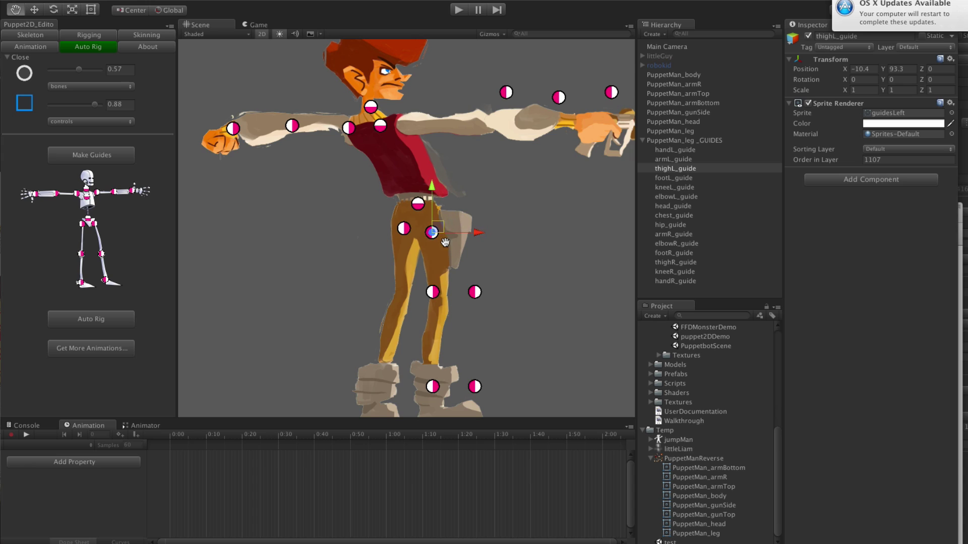
- Place kneeR_guide and kneeL_guide on the character's two knees
middle_click_drag(432, 237, 451, 187)
left_click_drag(451, 242, 421, 252)
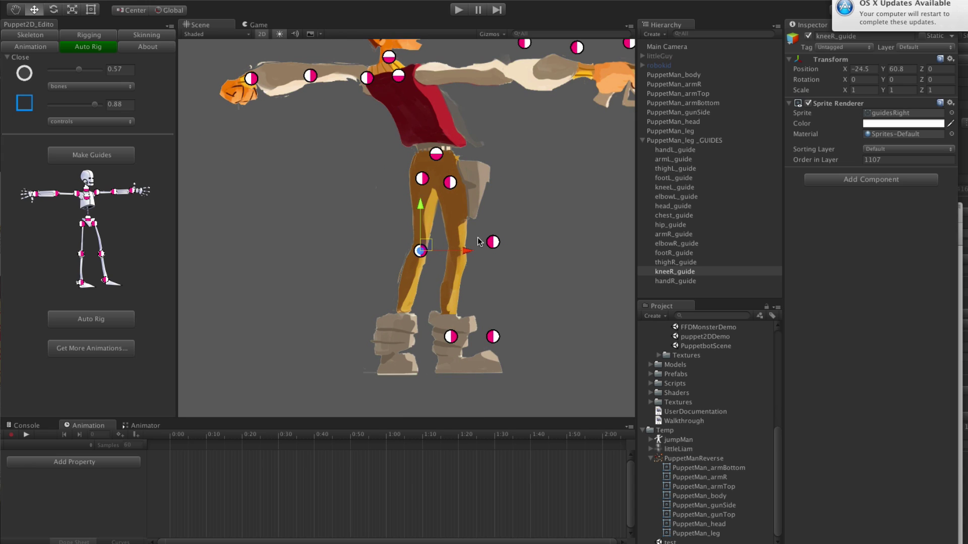
left_click_drag(492, 242, 457, 251)
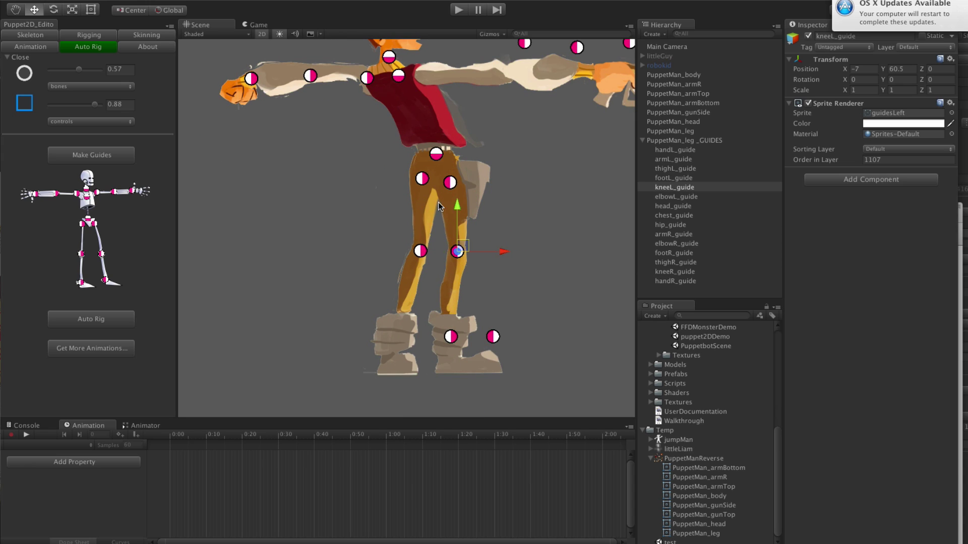
- Place footR_guide and footL_guide on the ankles of the character's two boots
left_click(438, 338)
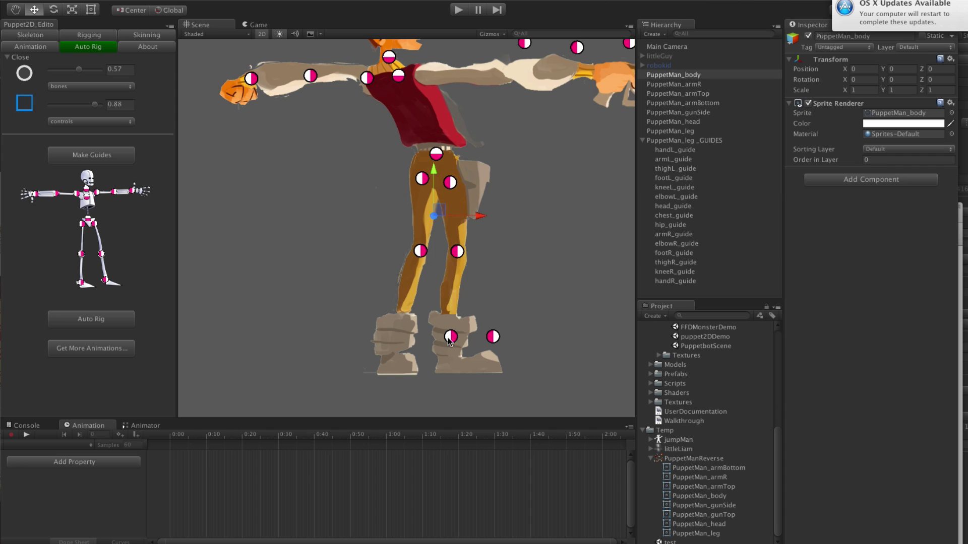
left_click(449, 337)
left_click_drag(450, 337, 394, 352)
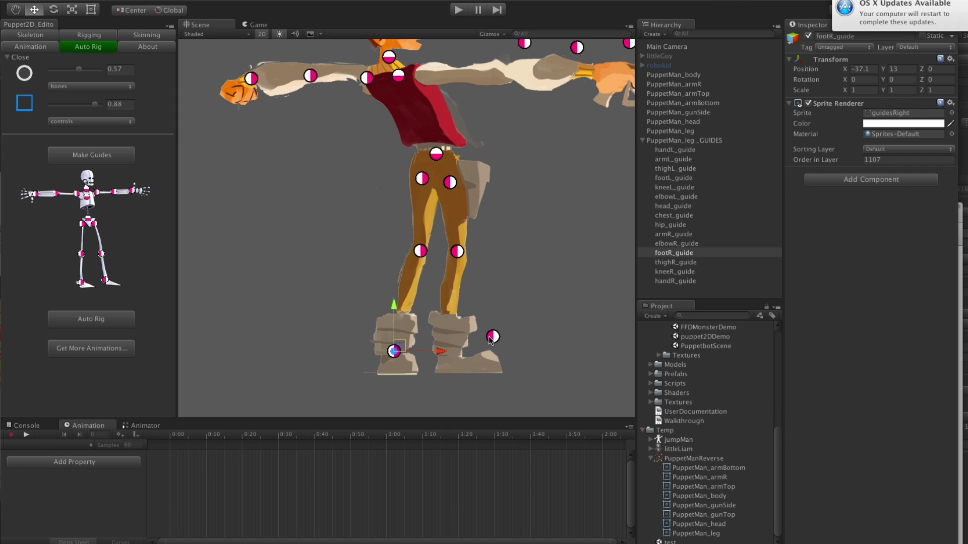
left_click_drag(489, 340, 446, 356)
- Place armL_guide, elbowL_guide and handL_guide on the shoulder, elbow and wrist of the gun-holding arm
middle_click_drag(492, 264, 466, 368)
left_click(499, 147)
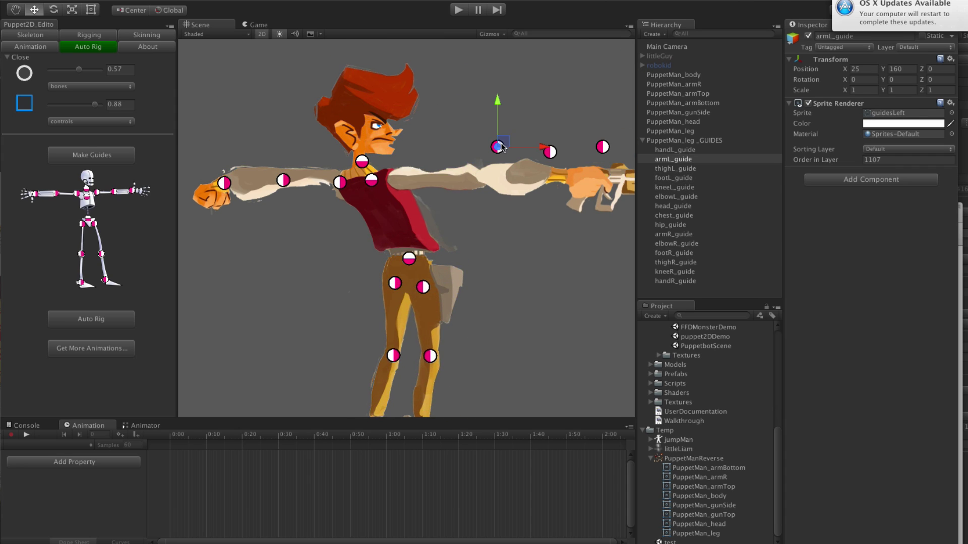
left_click_drag(499, 147, 397, 178)
middle_click_drag(540, 151, 452, 168)
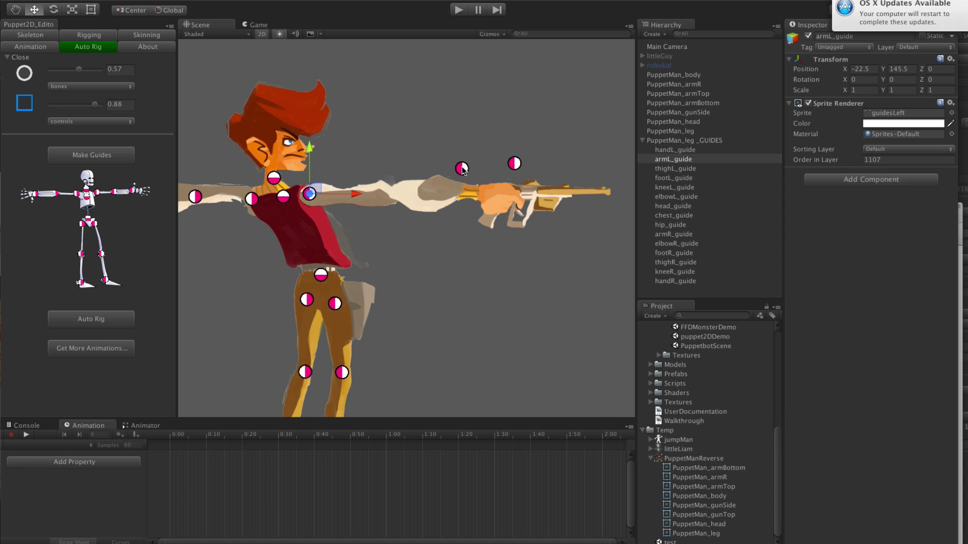
left_click_drag(462, 169, 396, 191)
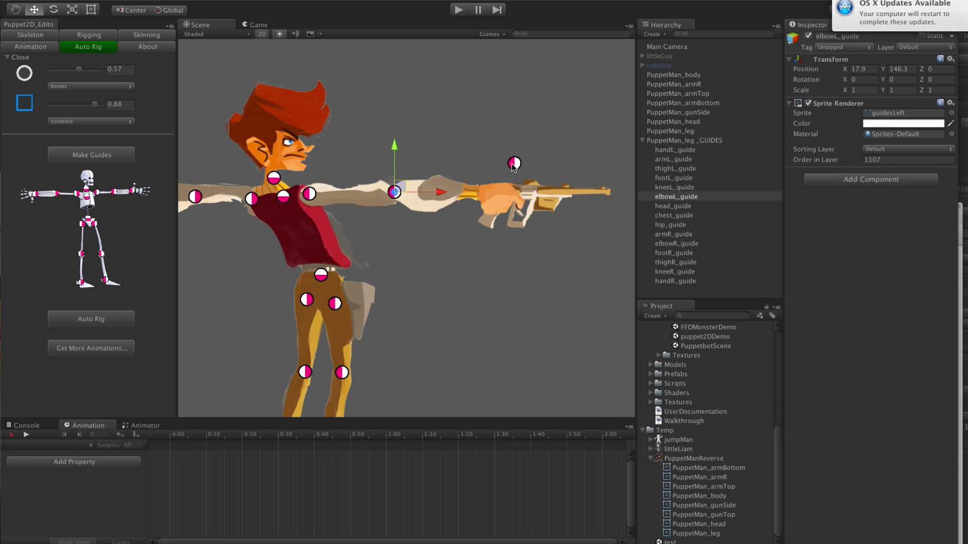
left_click_drag(512, 165, 477, 193)
- Auto-rig the PuppetMan sprites from the placed guides, overwriting the current mesh and material for each part
scroll(413, 262, "down", 3)
middle_click_drag(413, 283, 456, 214)
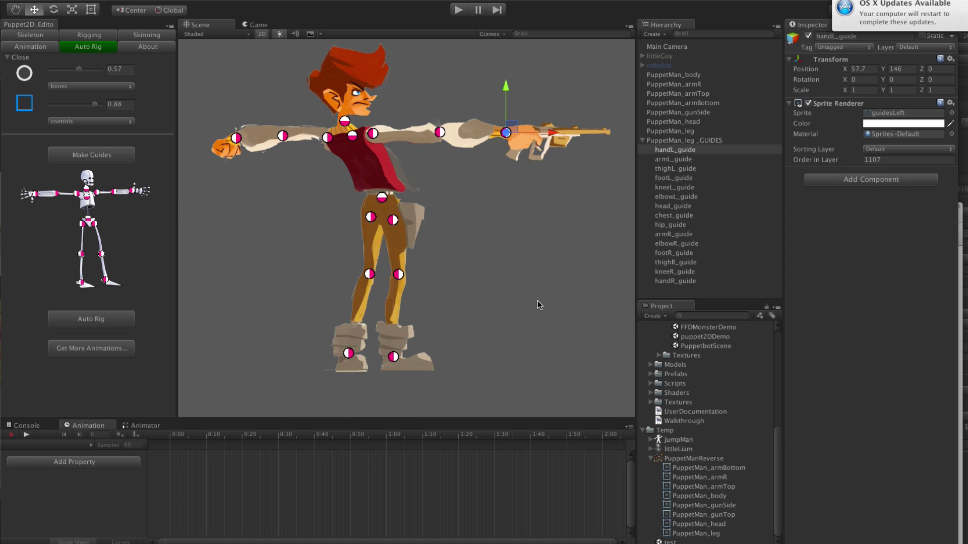
left_click(537, 301)
left_click(96, 320)
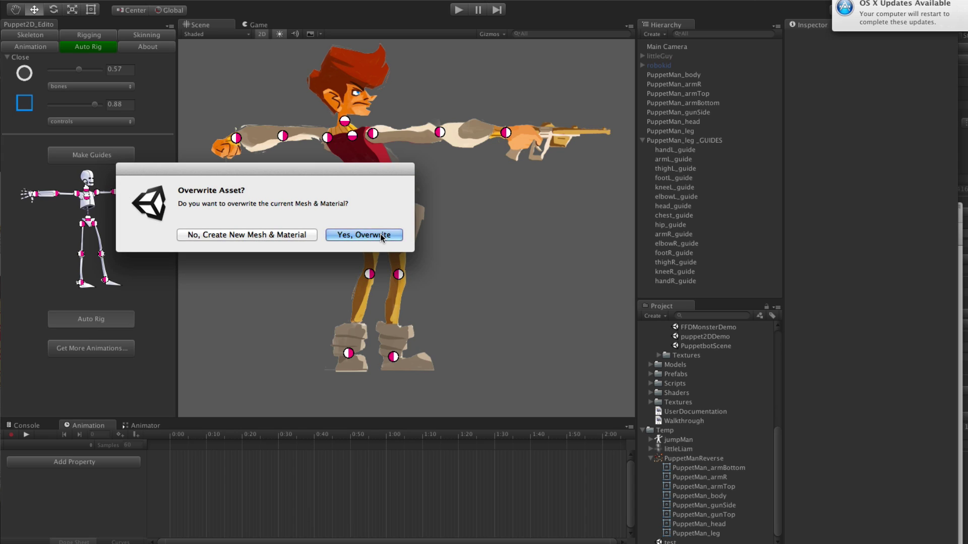
left_click(382, 236)
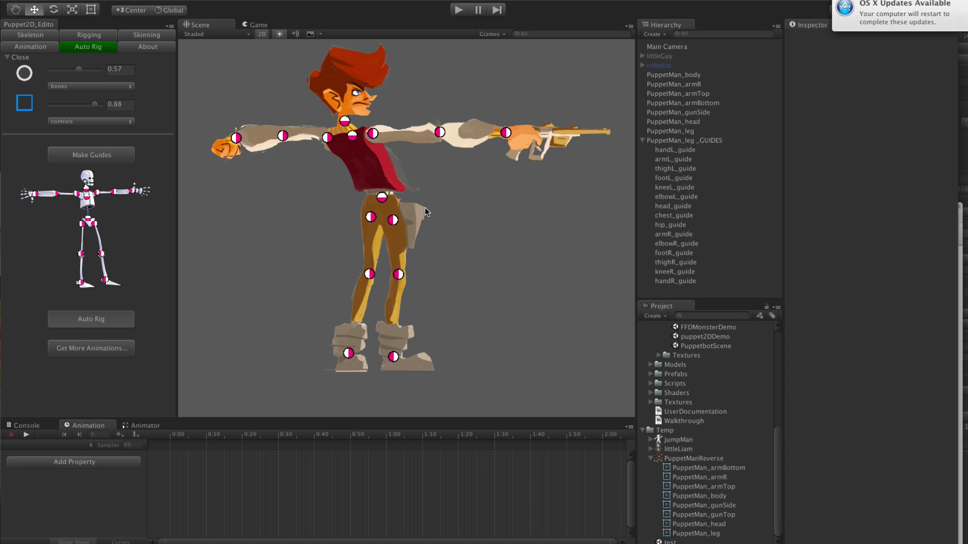
left_click(367, 235)
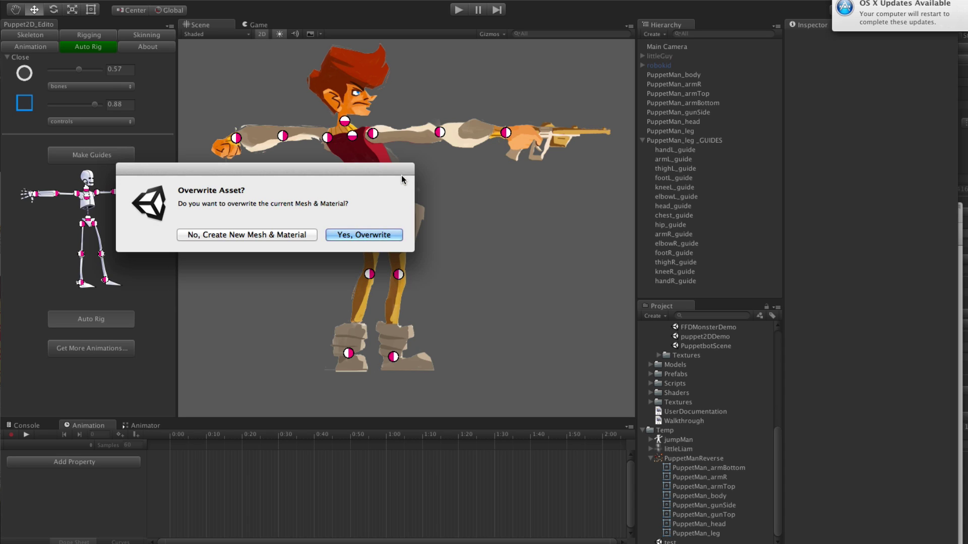
left_click(367, 233)
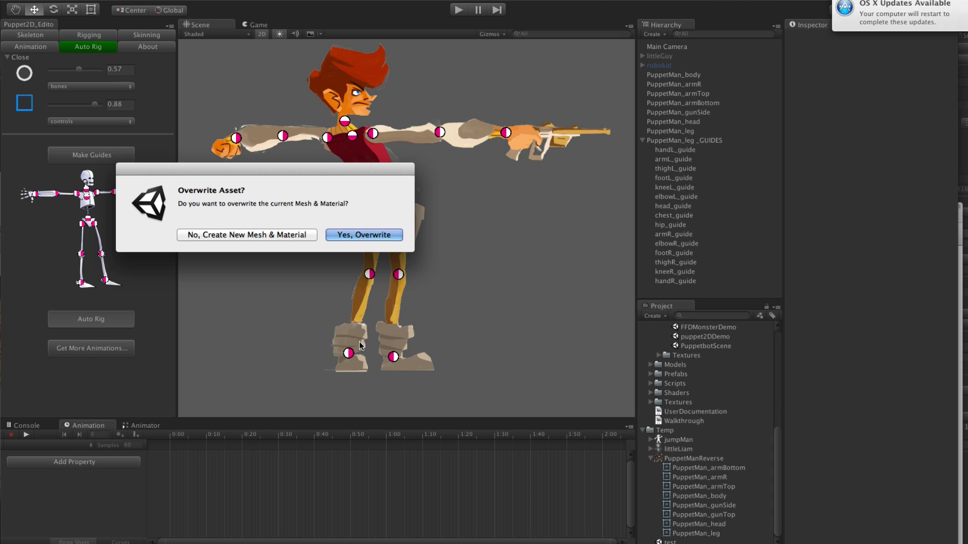
left_click(372, 236)
key("Return")
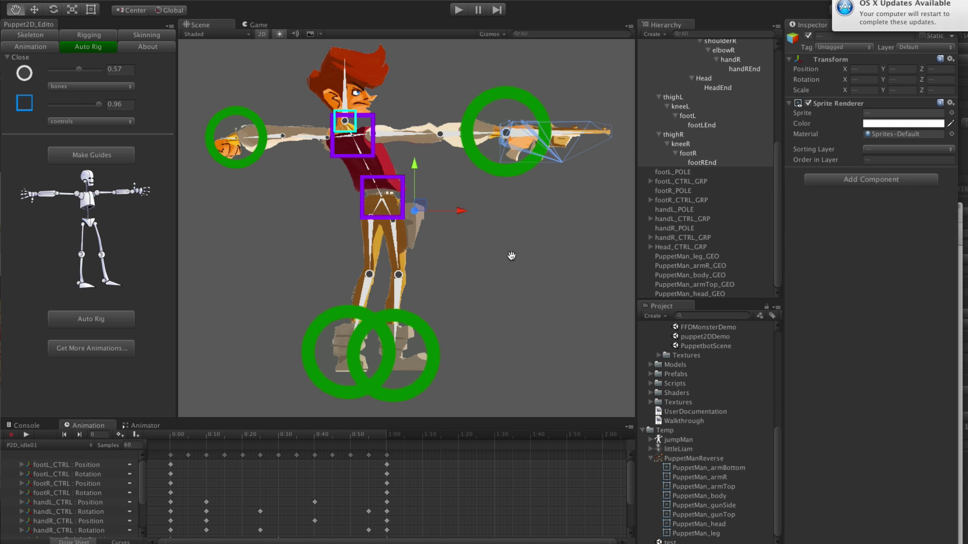
- Try moving the spline control at the character's hips, and undo the move
middle_click_drag(511, 256, 536, 305)
left_click(436, 280)
left_click(427, 257)
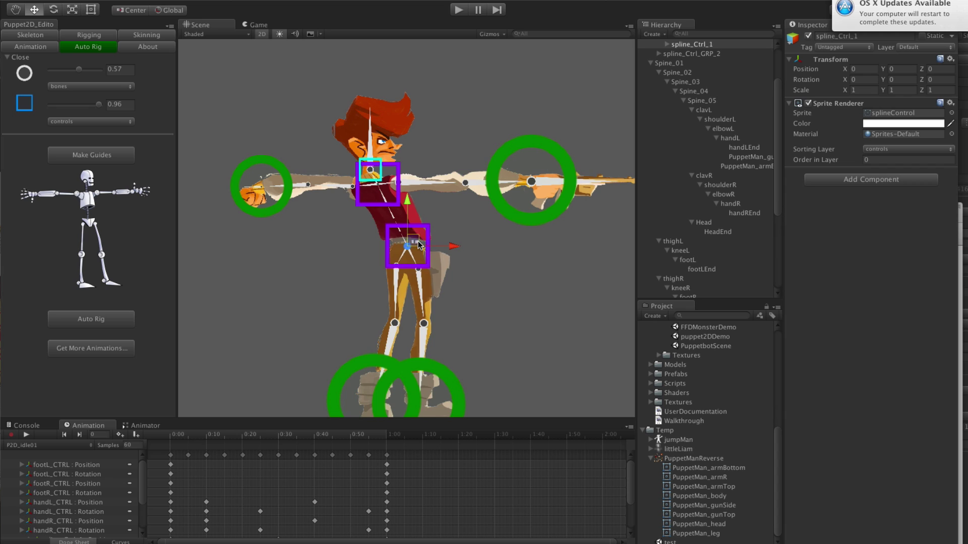
left_click_drag(418, 245, 388, 256)
key("super+z")
- Test the control circles on the fist and the gun hand, and play the scene to preview the rigged character's animation
left_click(262, 214)
mouse_move(277, 178)
left_mouse_down()
mouse_move(395, 269)
mouse_move(414, 237)
mouse_move(422, 214)
mouse_move(379, 215)
mouse_move(278, 178)
left_mouse_up()
left_click(513, 200)
left_click_drag(513, 199, 534, 173)
key("super+p")
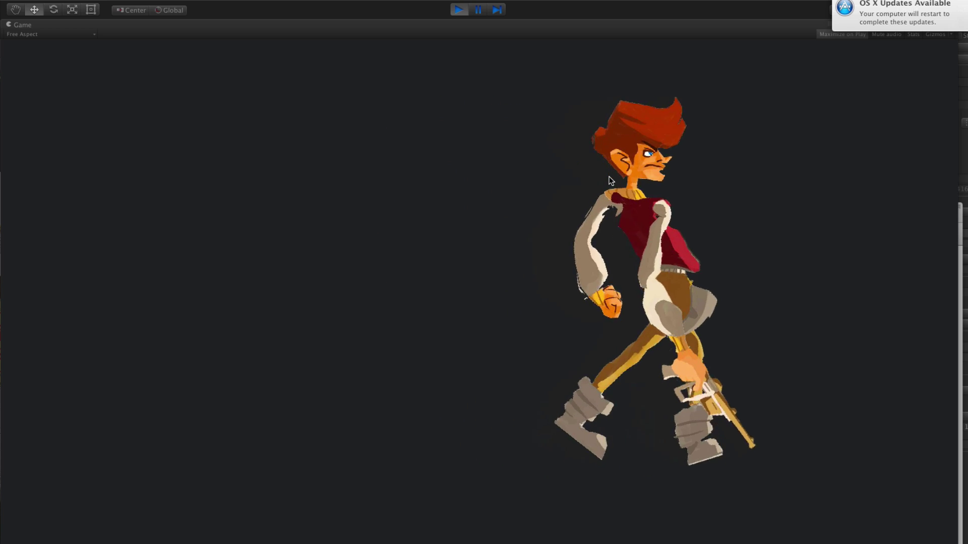